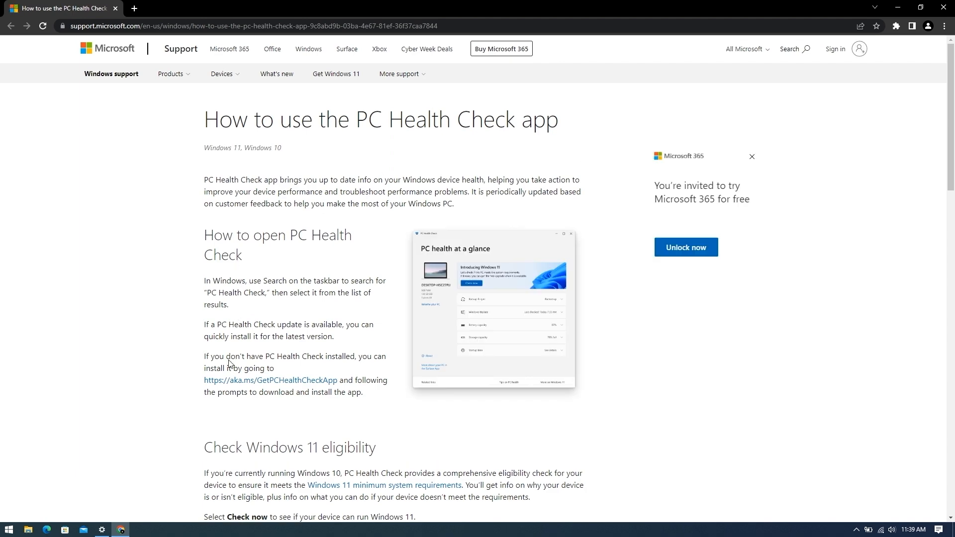
scroll(478, 279, down, 1)
drag(204, 311, 272, 321)
click(302, 324)
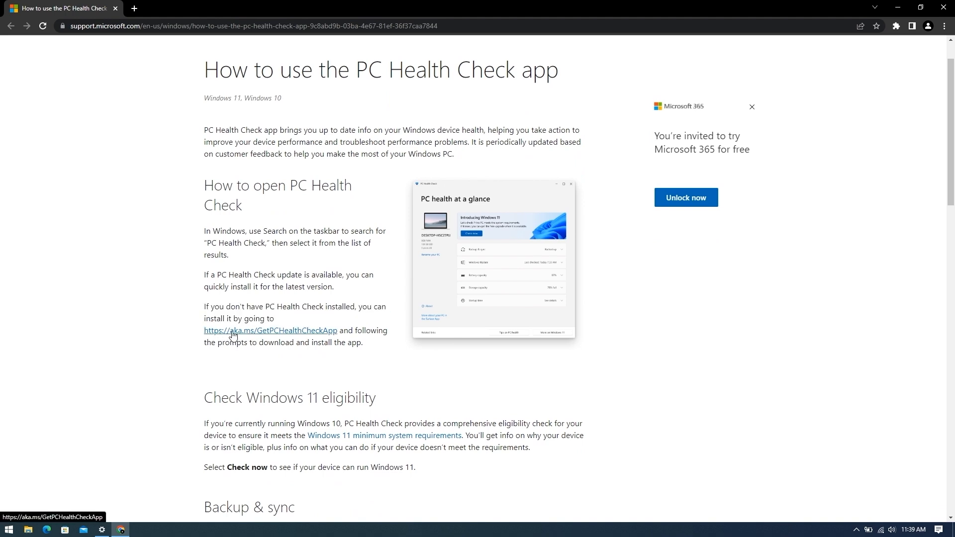
click(269, 330)
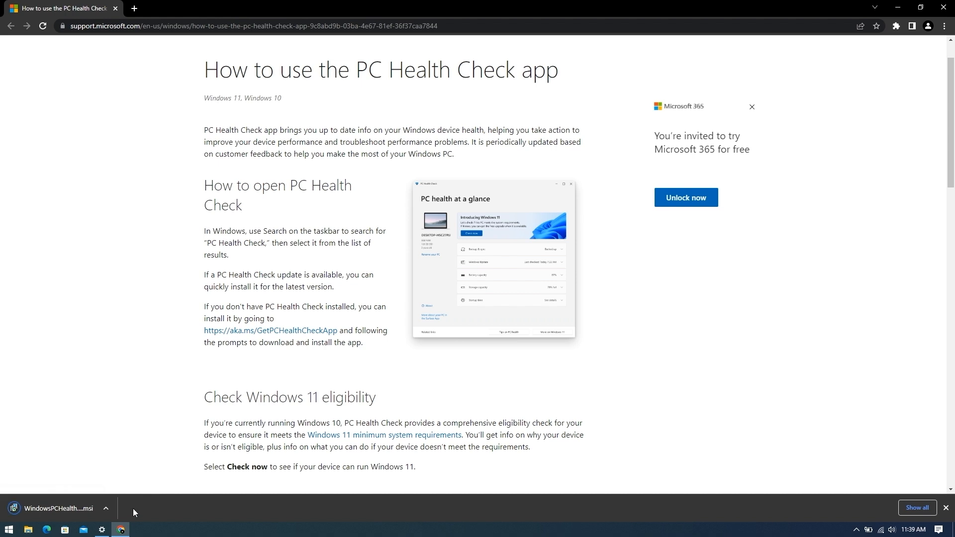
- Open the downloaded WindowsPCHealth .msi installer and close the browser
click(110, 509)
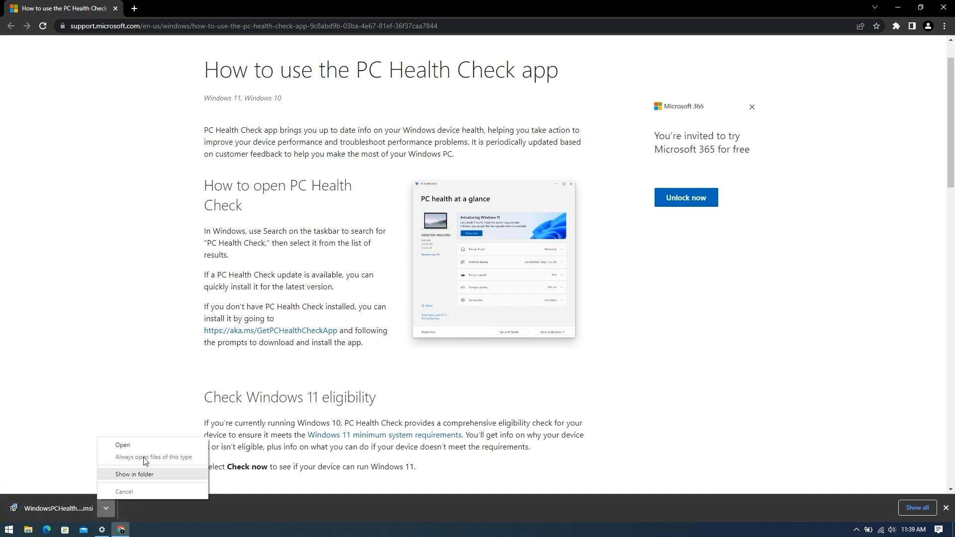
click(149, 445)
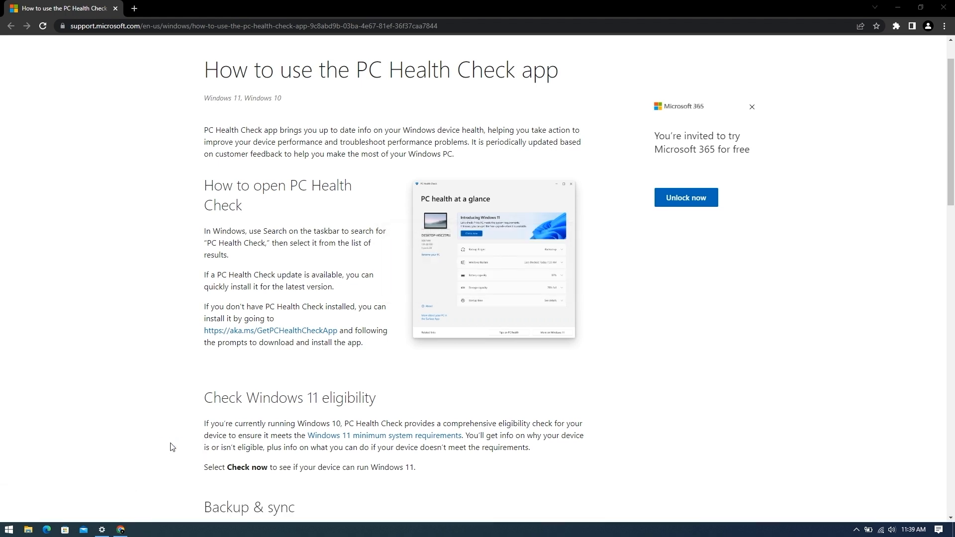
click(943, 8)
click(944, 9)
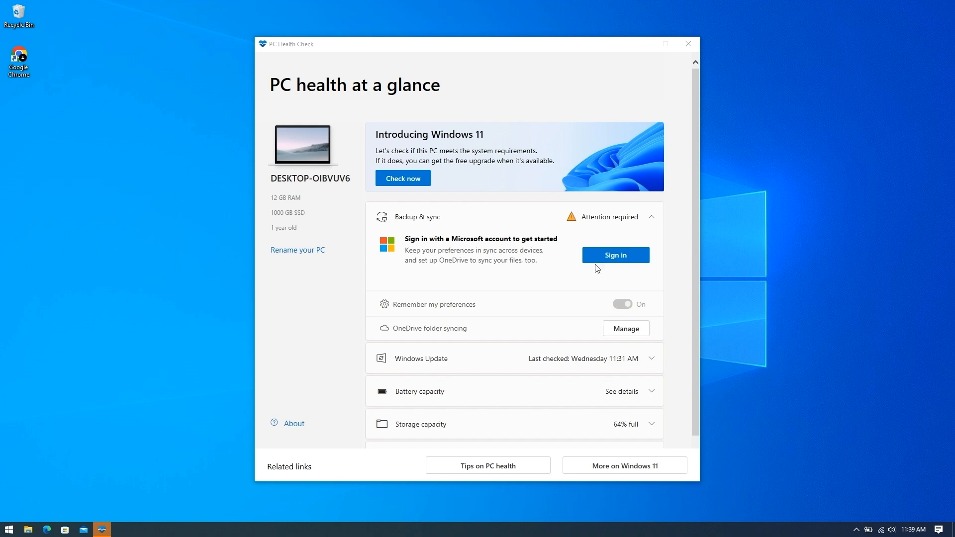
- Run the Windows 11 system requirements check in PC Health Check and review all of its results
click(417, 180)
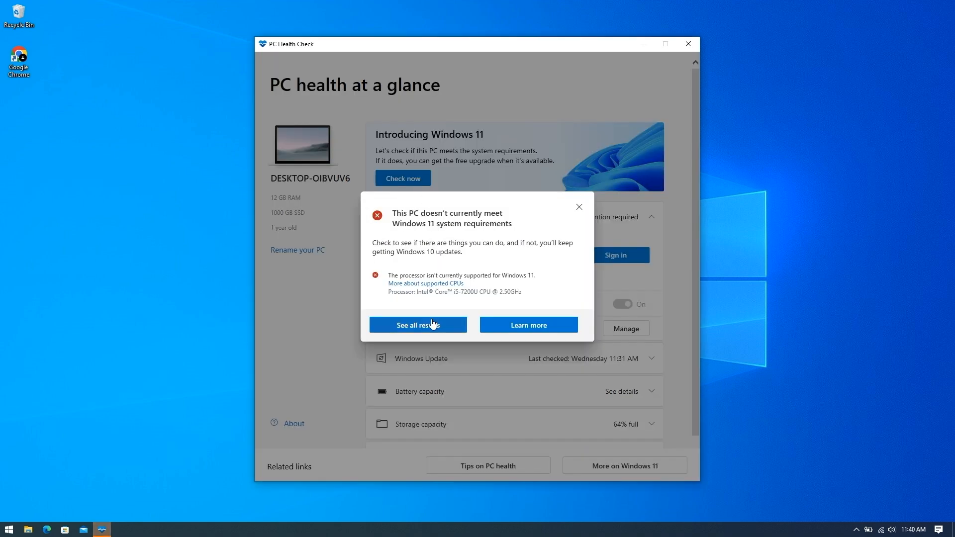
click(431, 323)
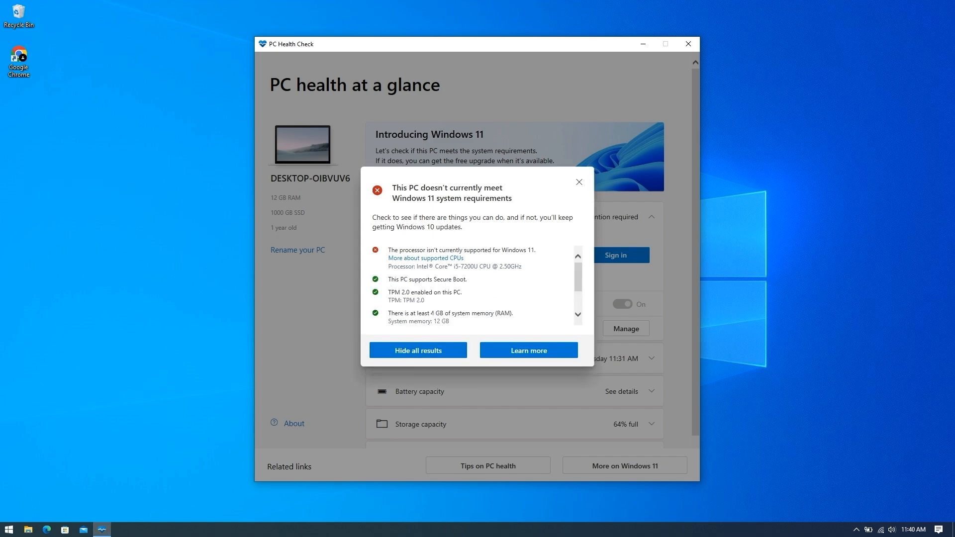
scroll(473, 286, down, 2)
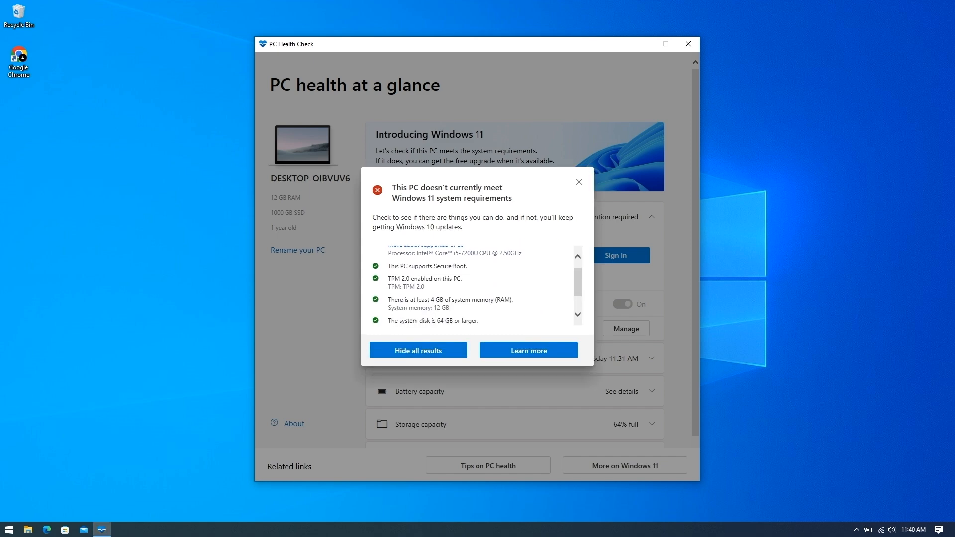
scroll(435, 322, down, 1)
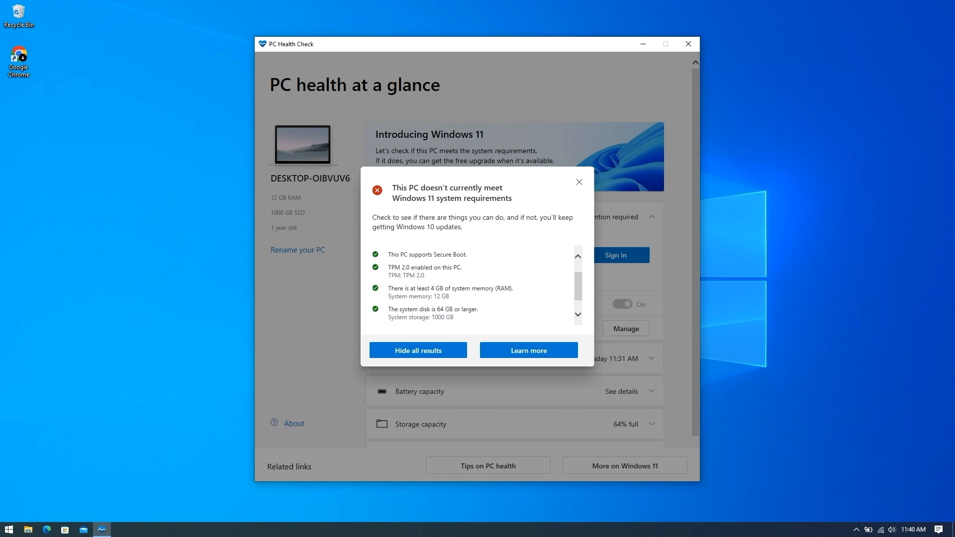
scroll(434, 321, down, 1)
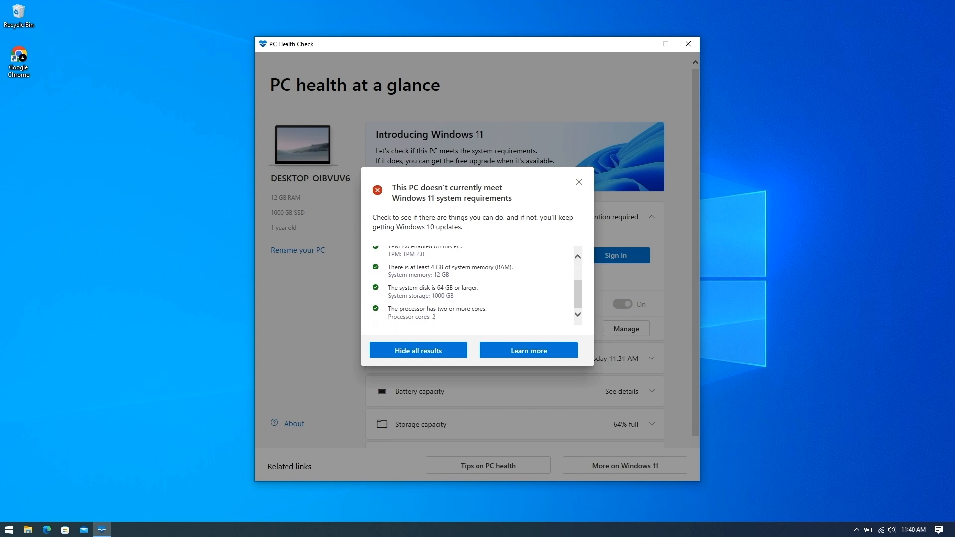
scroll(434, 322, up, 3)
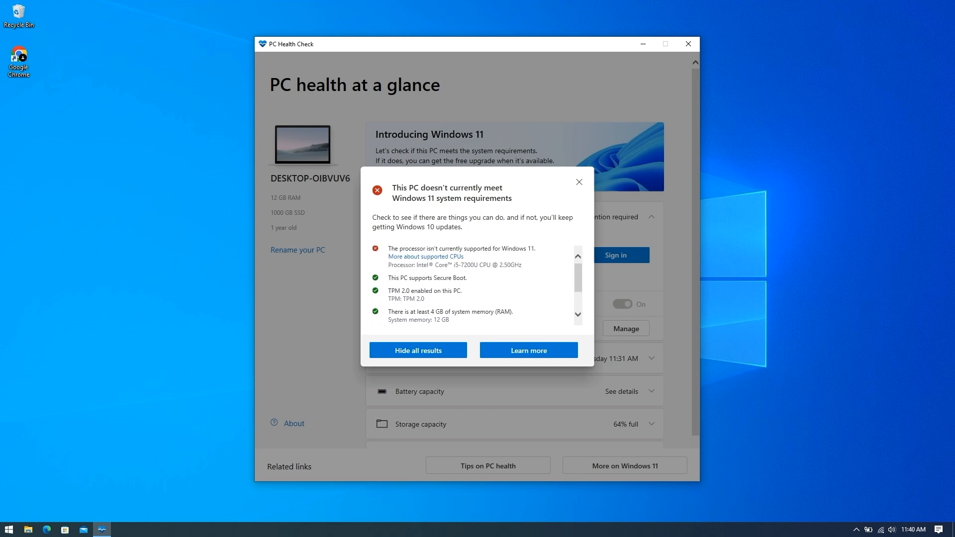
- Highlight the processor model in the results, and close the results and the PC Health Check window
drag(388, 268, 516, 275)
click(576, 181)
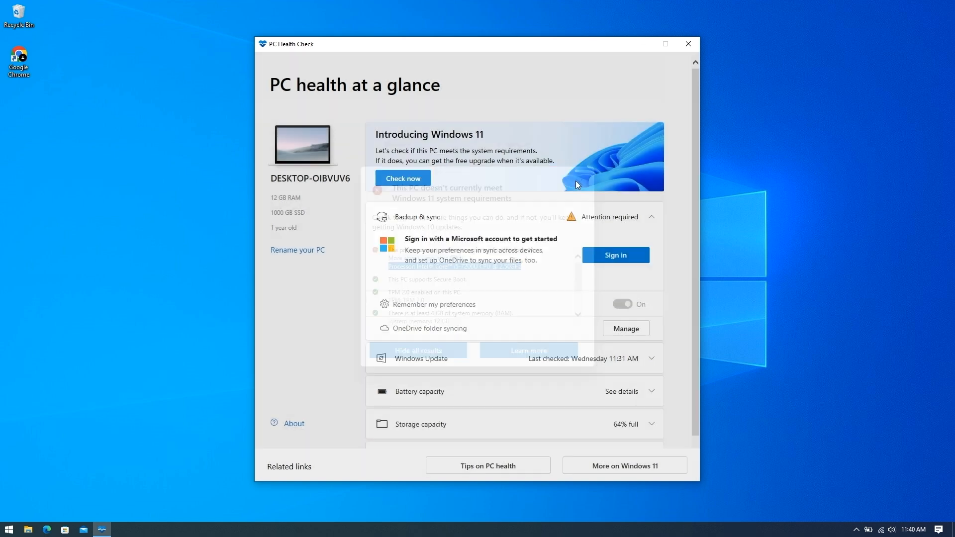
click(688, 45)
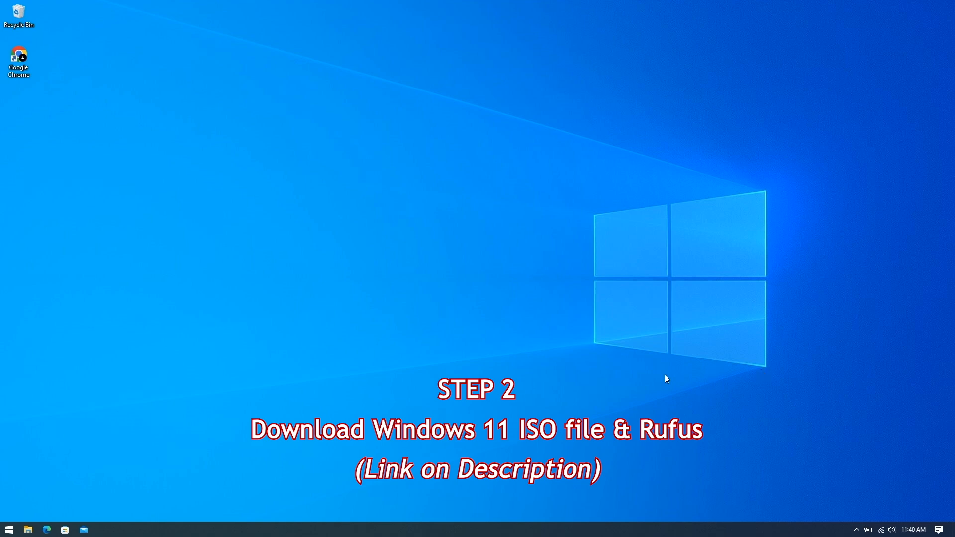
- Switch to Google Chrome, search for "windows 11 download" and open Microsoft's Download Windows 11 page
double_click(27, 72)
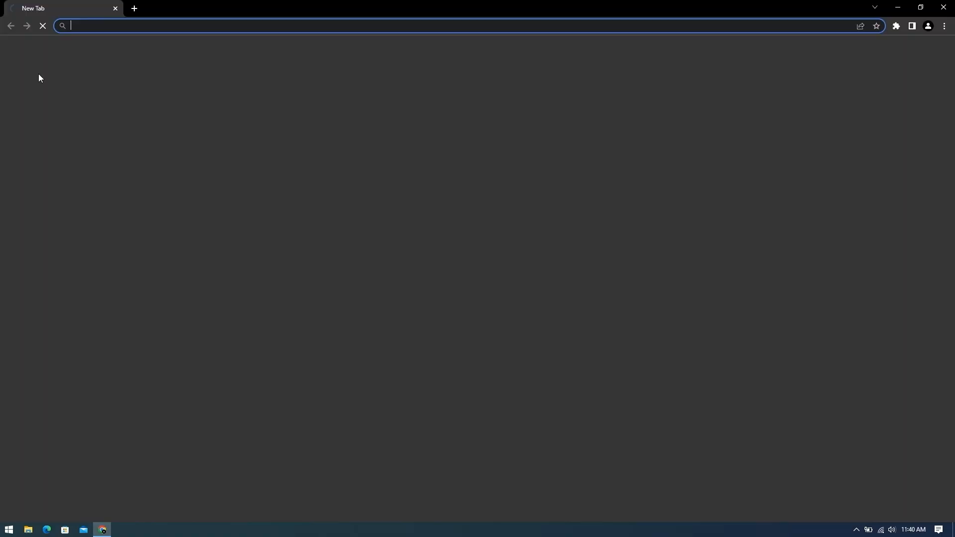
text(window)
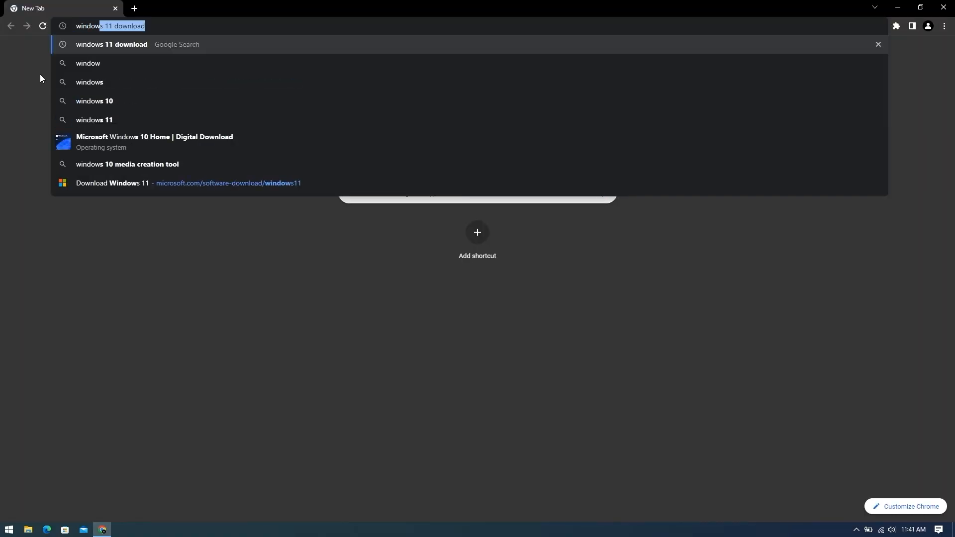
text(s 11 download)
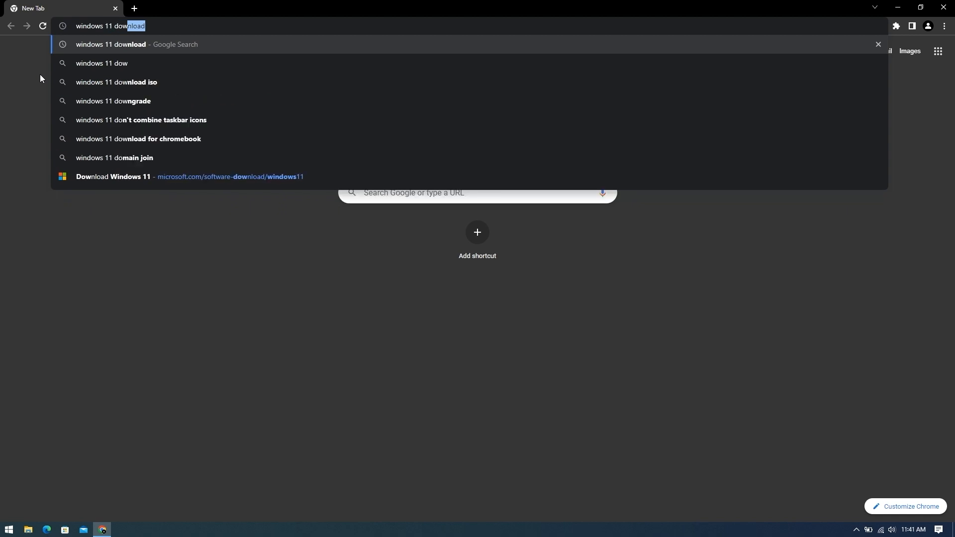
key(Return)
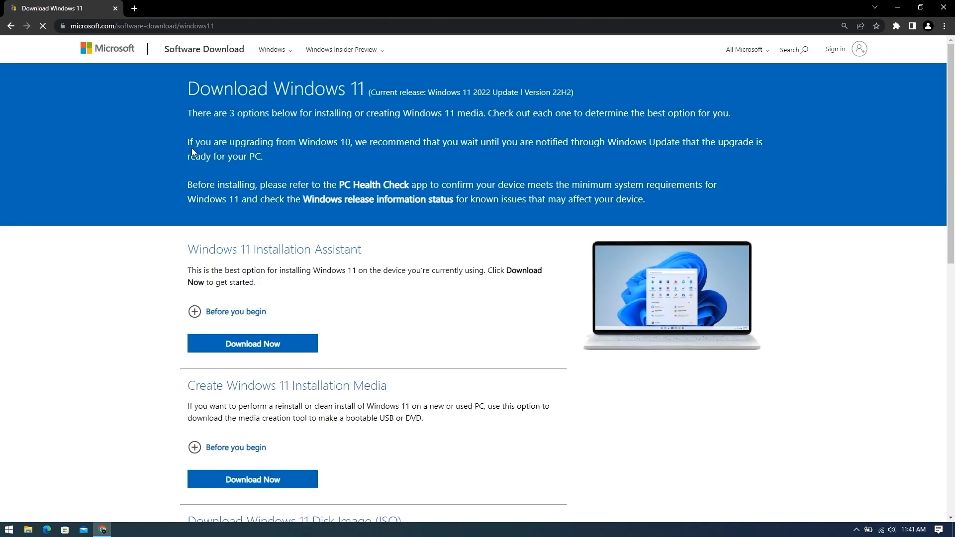
- Select Windows 11 (multi-edition ISO) under Download Windows 11 Disk Image (ISO) and submit the download request
drag(186, 114, 485, 116)
click(479, 130)
scroll(480, 130, down, 2)
scroll(481, 130, down, 1)
scroll(481, 133, down, 1)
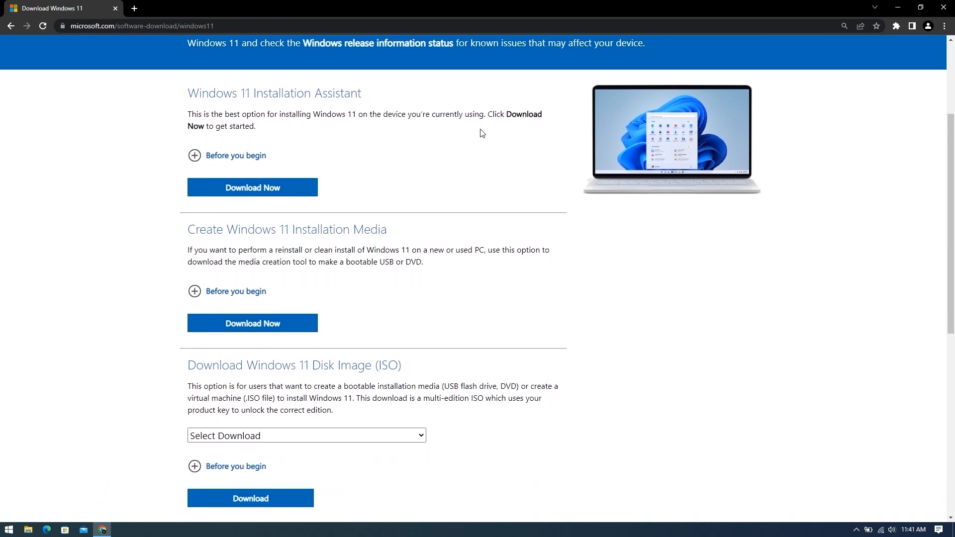
scroll(481, 132, down, 1)
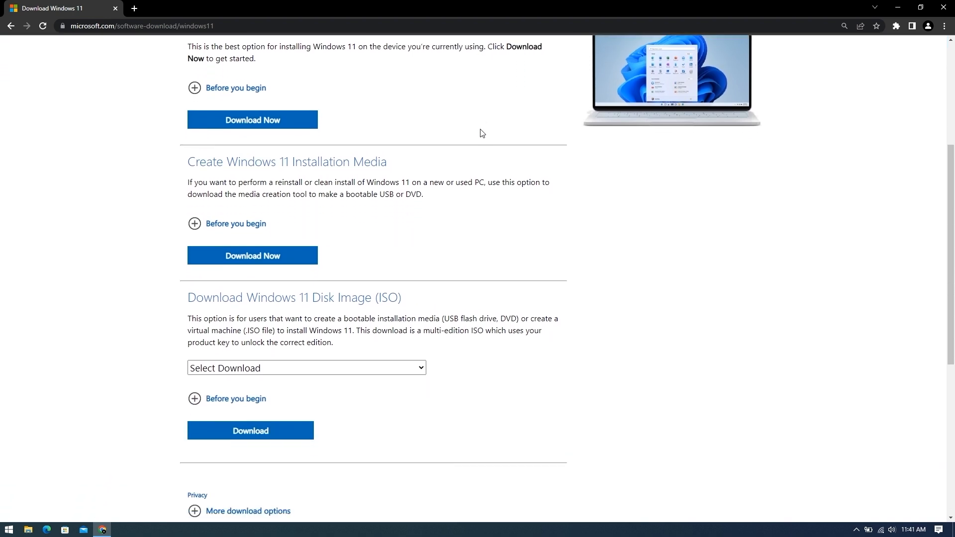
drag(178, 278, 403, 283)
click(405, 283)
click(286, 346)
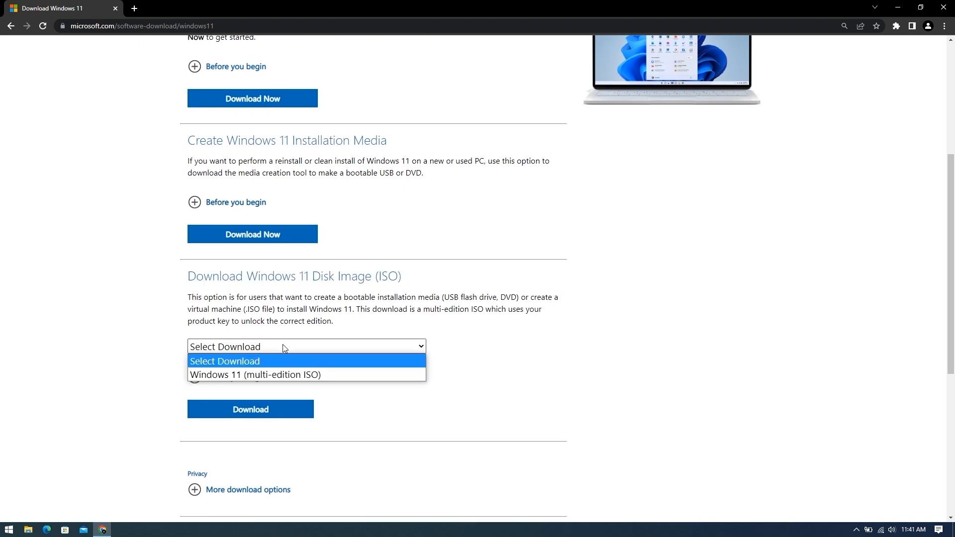
click(262, 375)
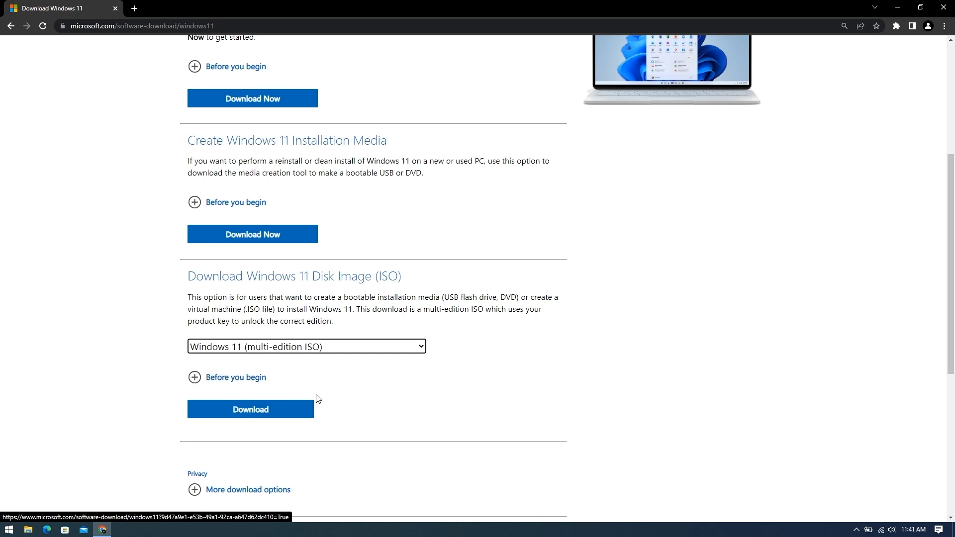
click(254, 412)
- Set the product language to English (United States) and start the 64-bit Windows 11 ISO download
scroll(259, 412, down, 5)
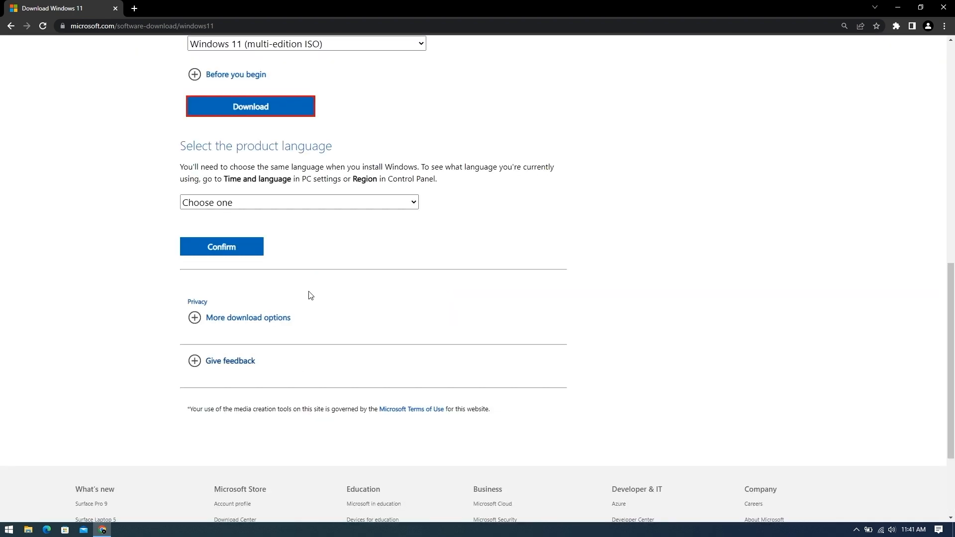
click(269, 204)
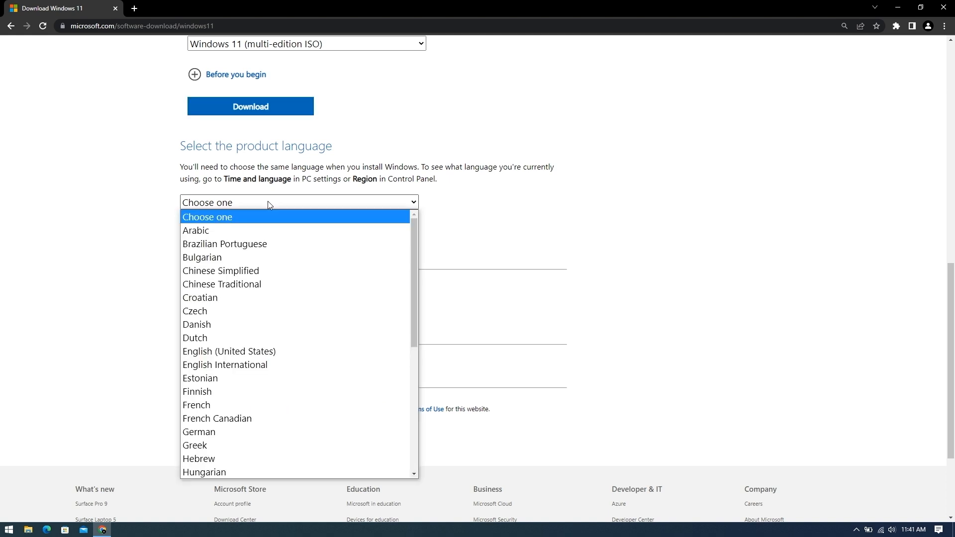
click(220, 352)
click(239, 250)
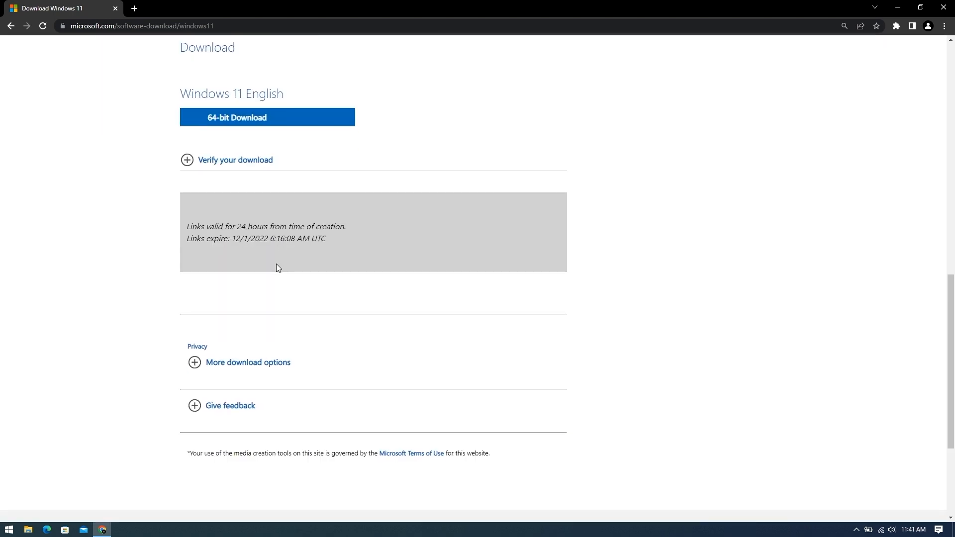
click(235, 121)
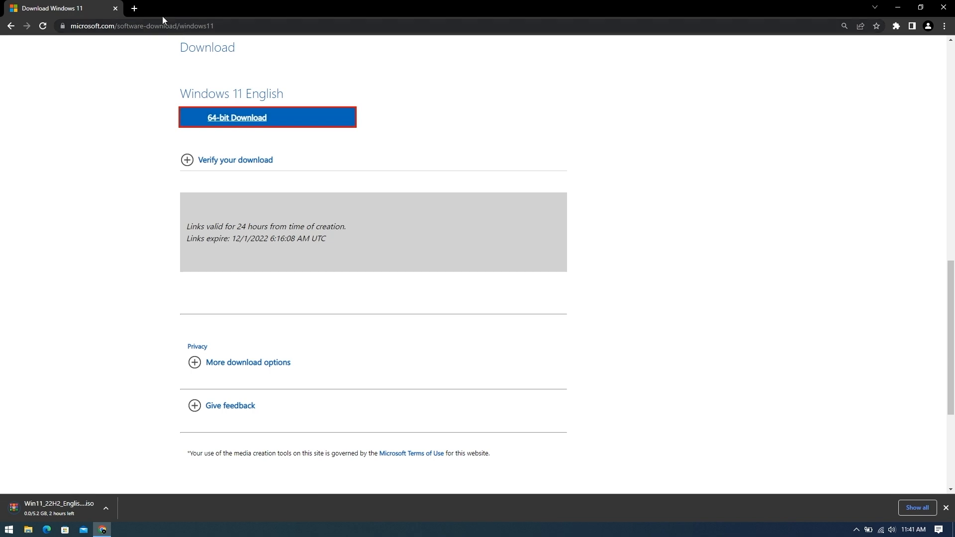
- Open the rufus.ie website in a new browser tab
click(136, 9)
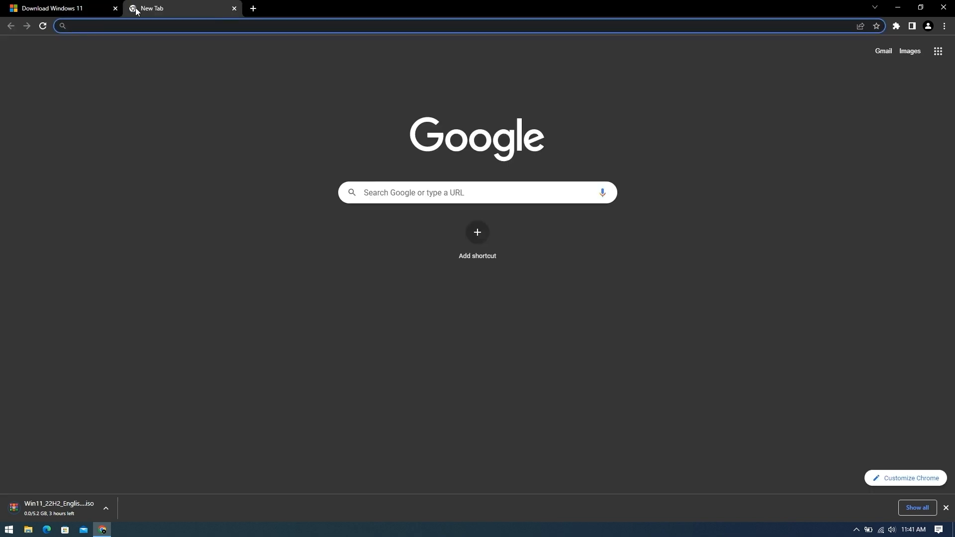
text(rufus.ie)
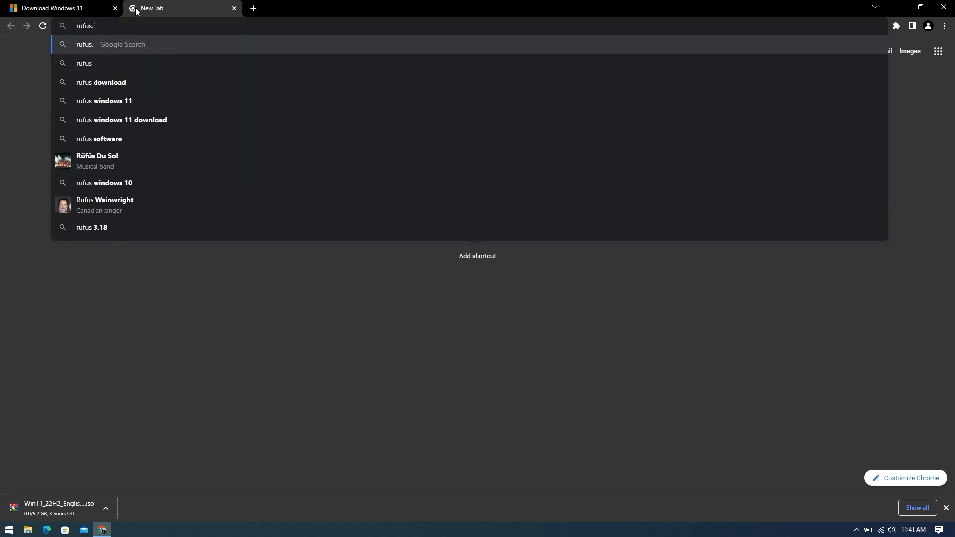
key(Return)
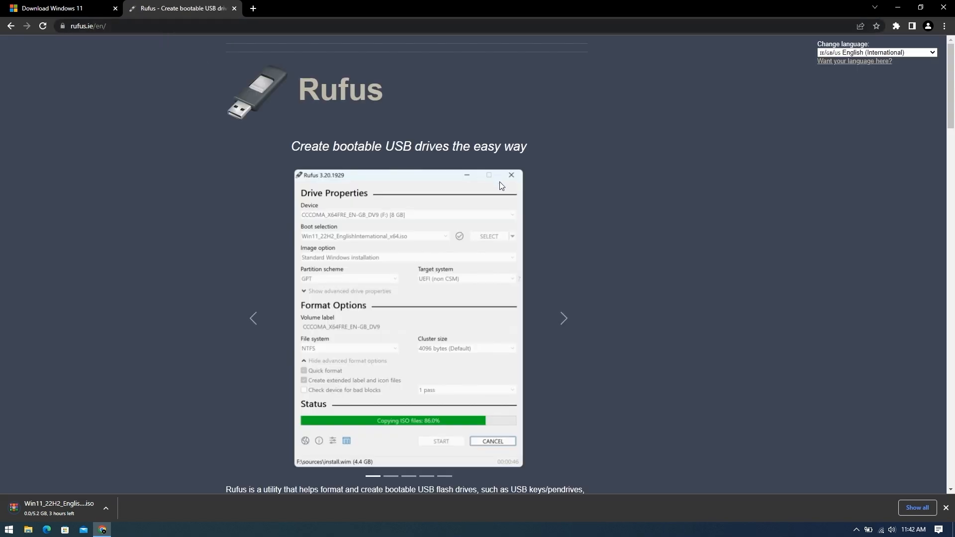
- Download Rufus 3.21 from the Download section of the Rufus page
scroll(500, 184, down, 3)
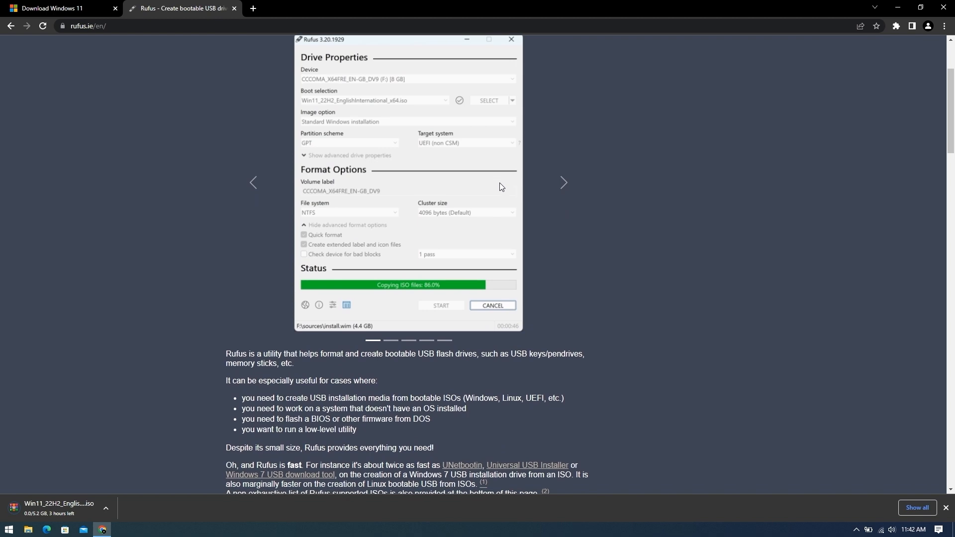
scroll(499, 183, down, 2)
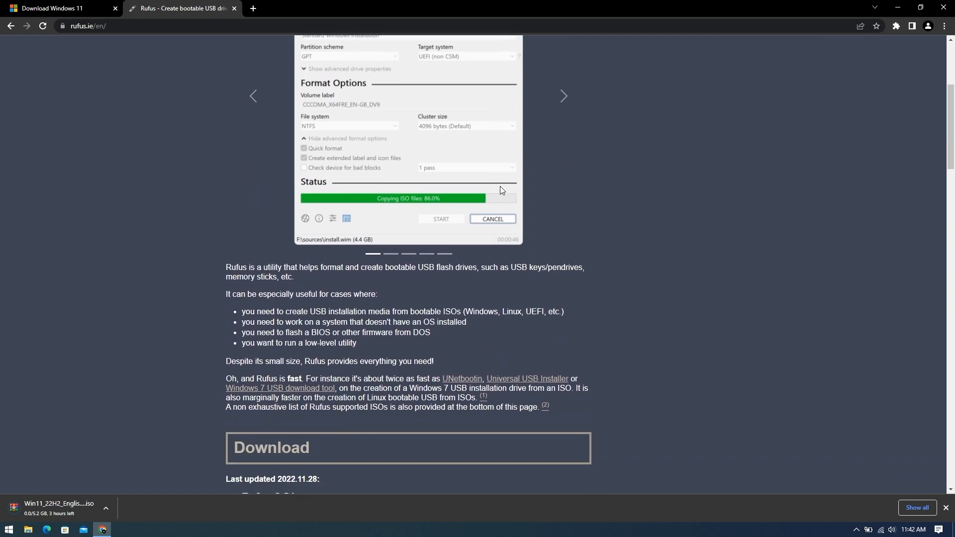
scroll(500, 187, down, 2)
scroll(501, 188, down, 2)
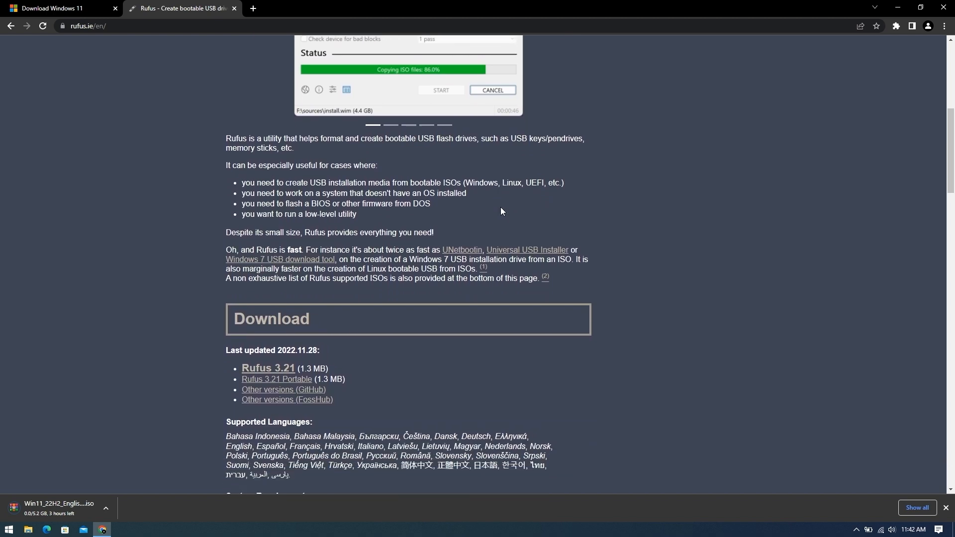
scroll(500, 212, down, 1)
scroll(501, 212, down, 1)
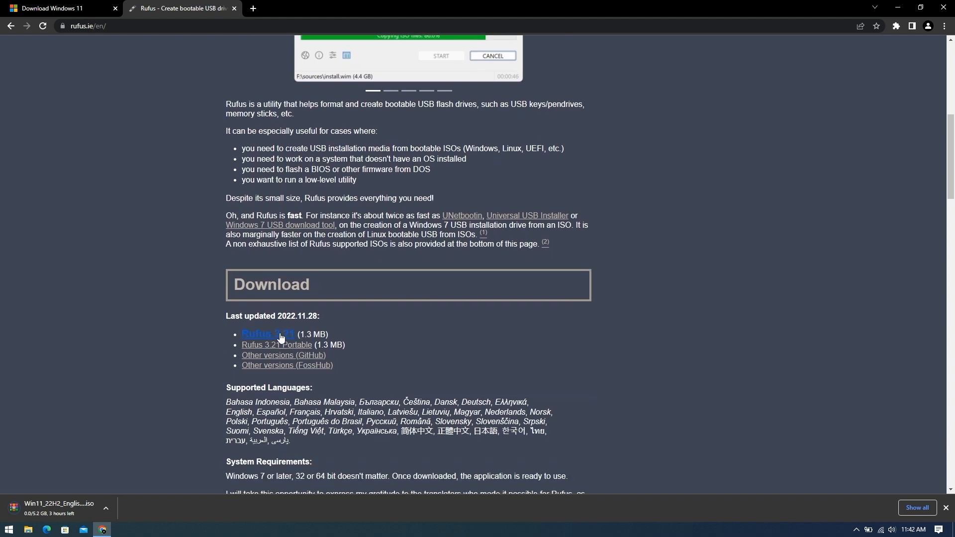
click(289, 335)
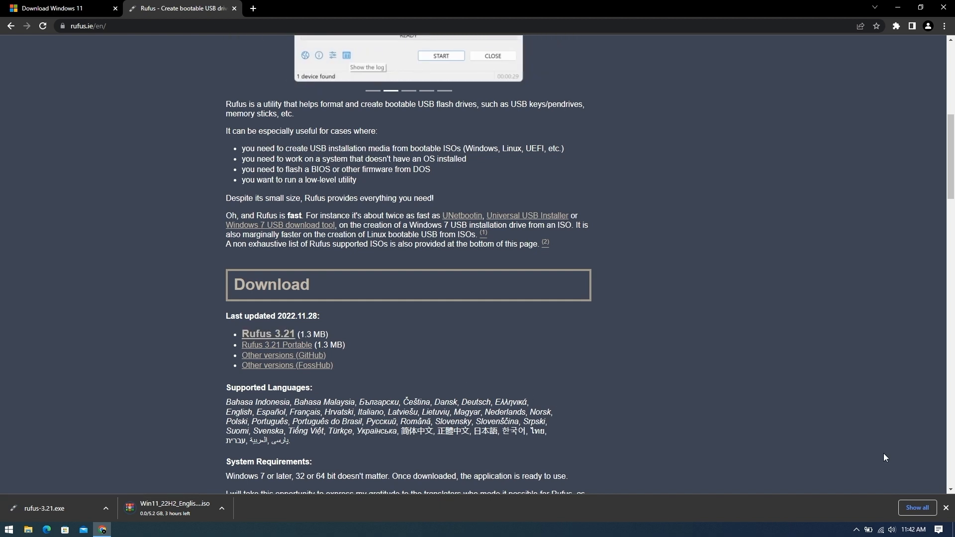
- Show the browser's full download list and locate rufus-3.21 in the Downloads folder
click(917, 507)
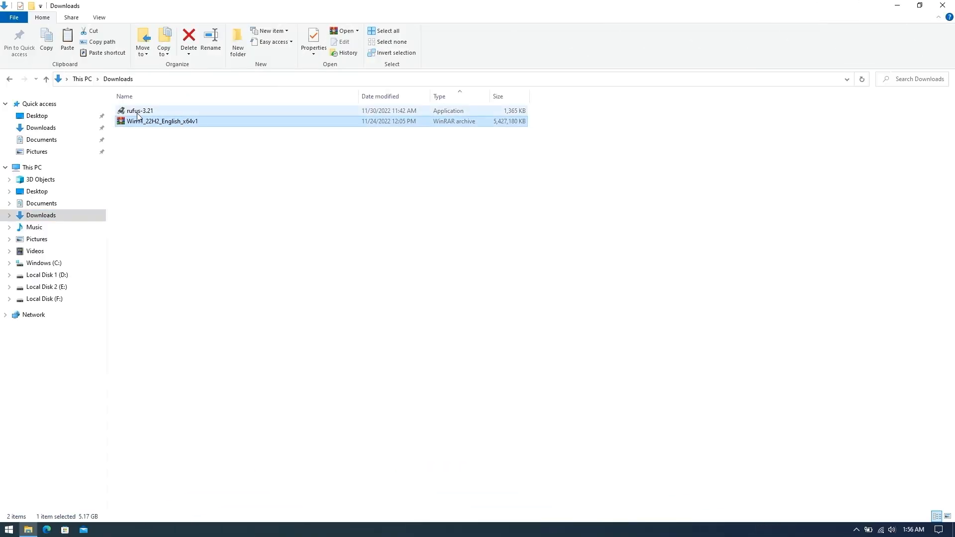
click(138, 116)
click(216, 167)
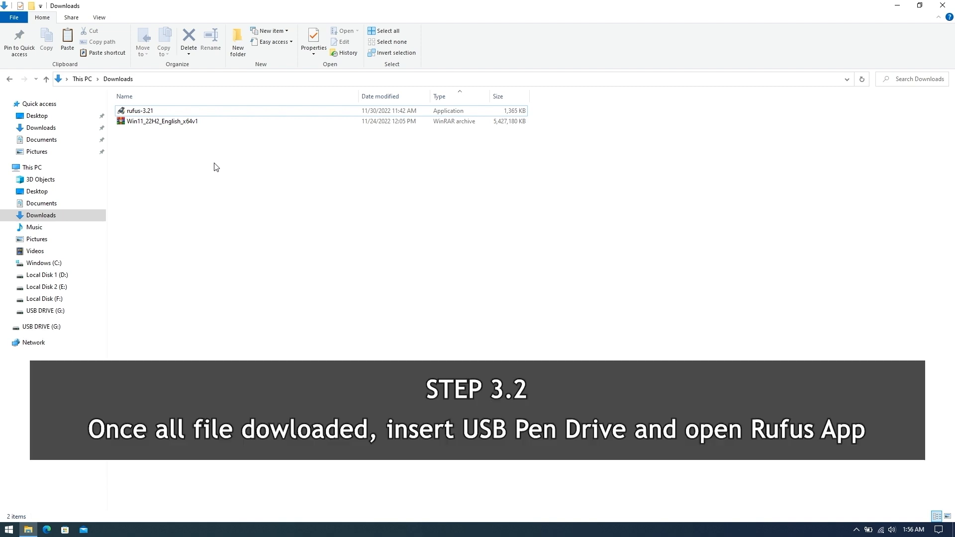
- Launch rufus-3.21 from the Downloads folder and select USB DRIVE (G:) [32 GB] as the device
right_click(142, 112)
click(160, 120)
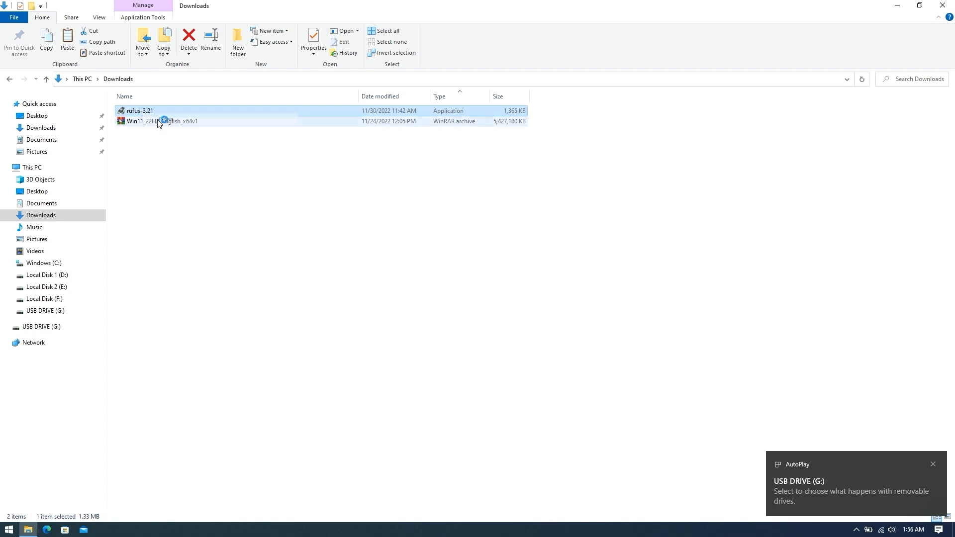
click(950, 5)
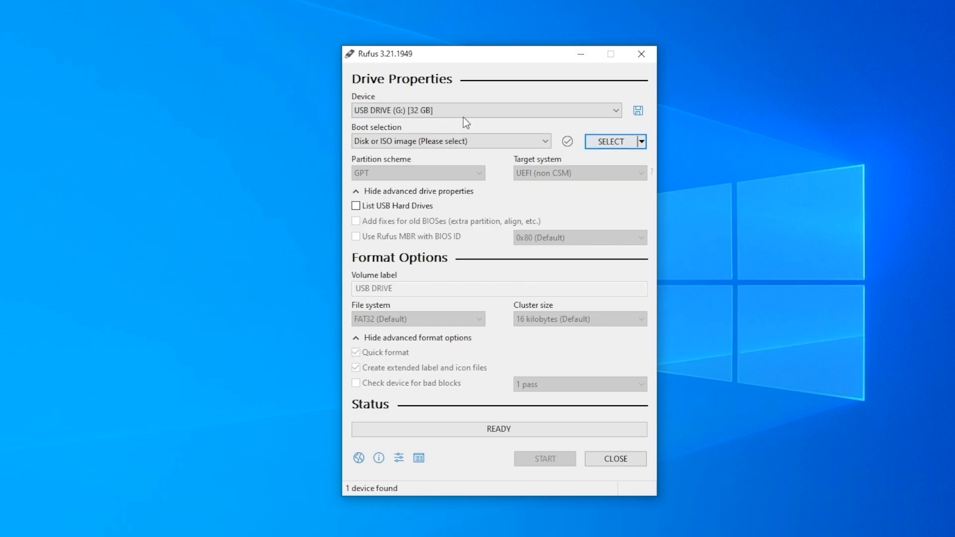
click(464, 115)
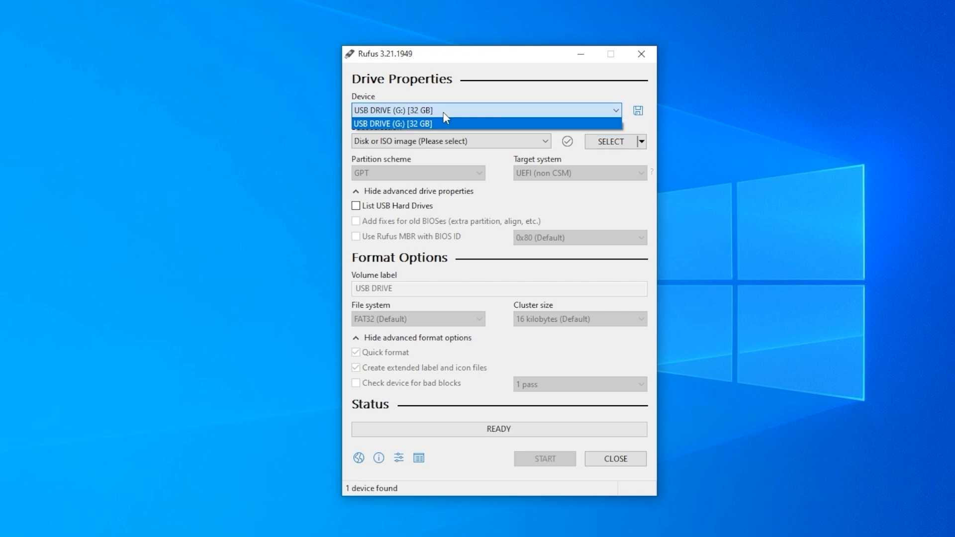
click(414, 125)
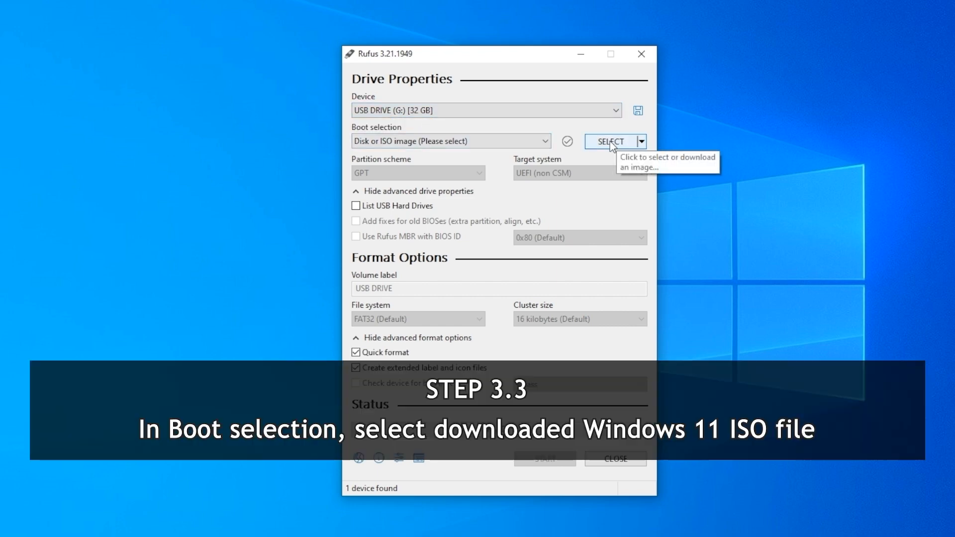
- Load the Win11_22H2_English_x64v1 ISO from the Downloads folder as the boot image
click(607, 142)
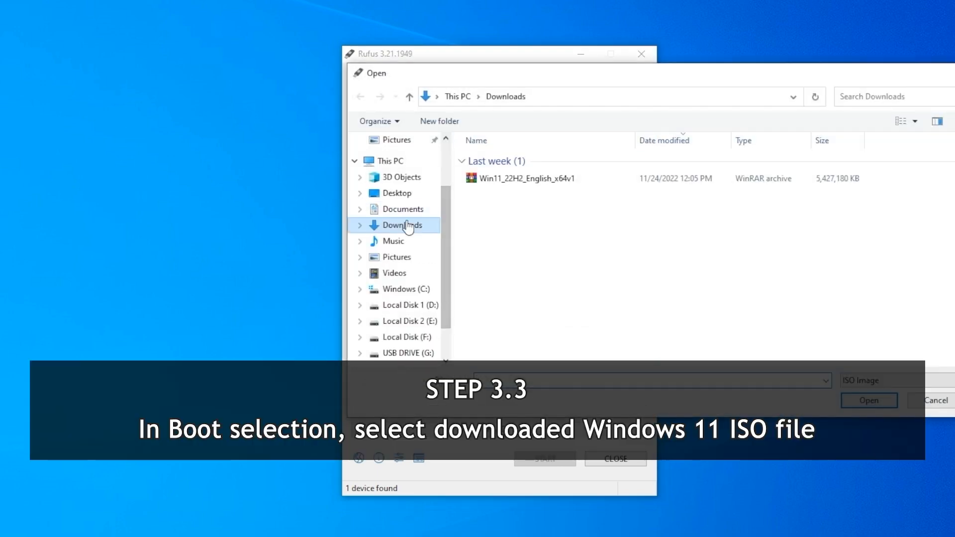
click(503, 184)
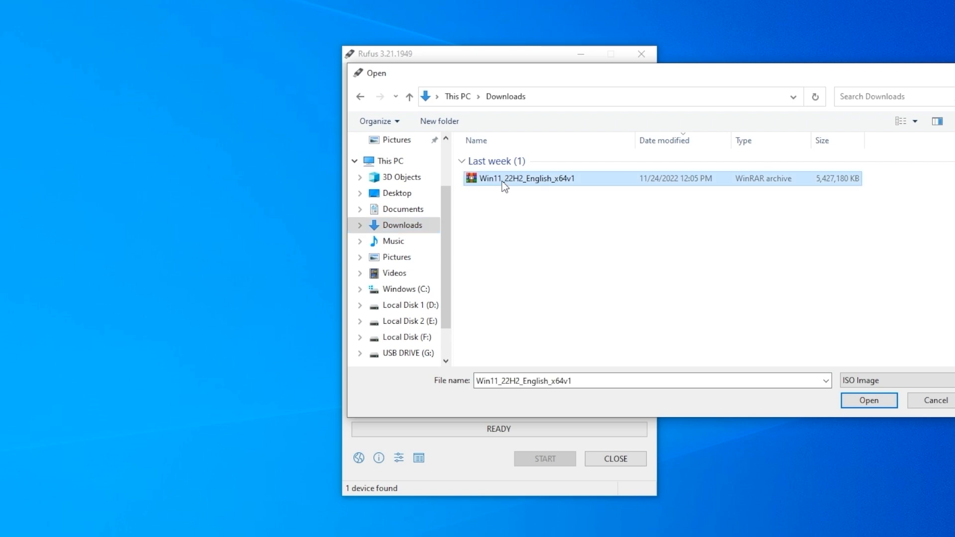
click(862, 399)
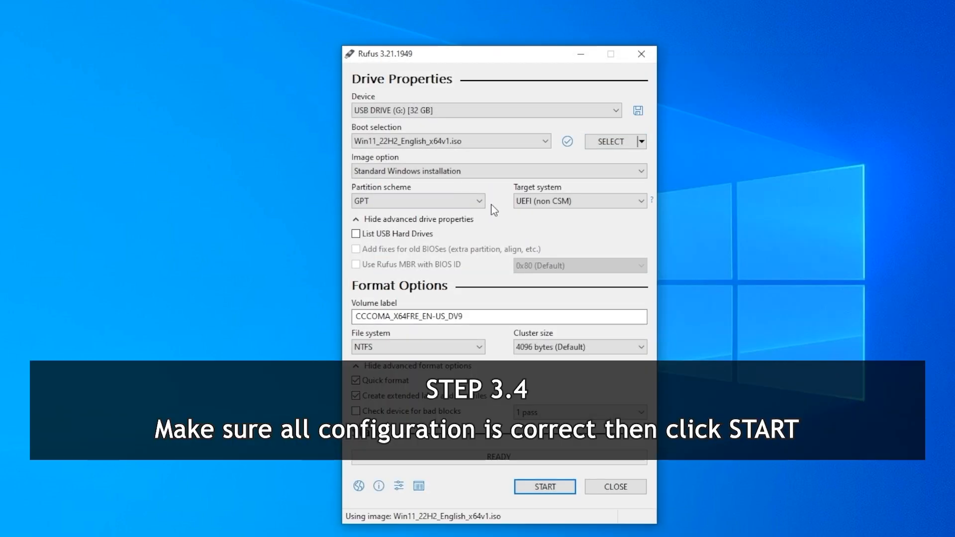
- Choose Standard Windows installation as image option, with the GPT partition scheme and UEFI (non CSM) as target system
click(434, 171)
click(431, 185)
click(424, 202)
click(384, 225)
click(542, 201)
click(541, 200)
- Start writing the USB drive with all five Windows customizations, including removal of the RAM, Secure Boot and TPM 2.0 requirement, and accept the data erasure
click(546, 486)
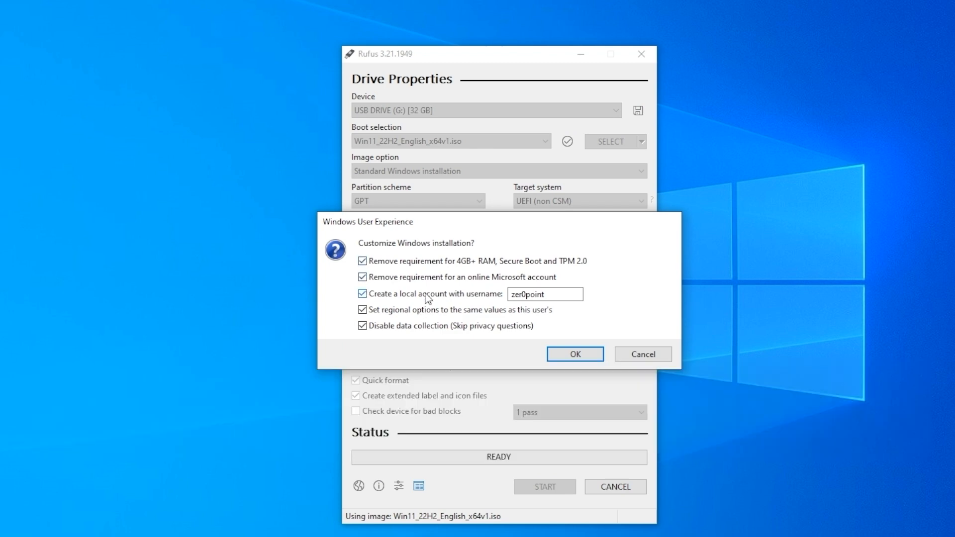
drag(512, 295, 545, 294)
click(545, 294)
click(576, 355)
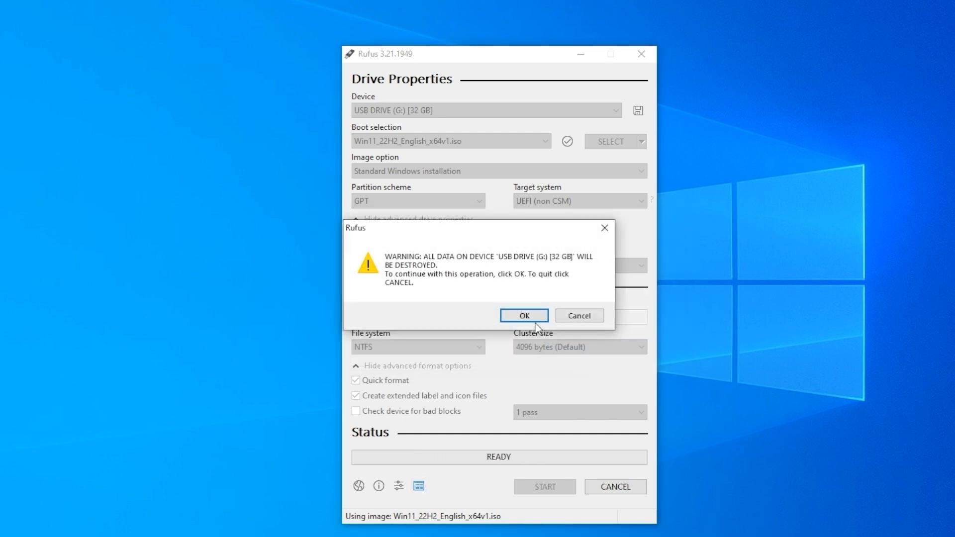
click(524, 316)
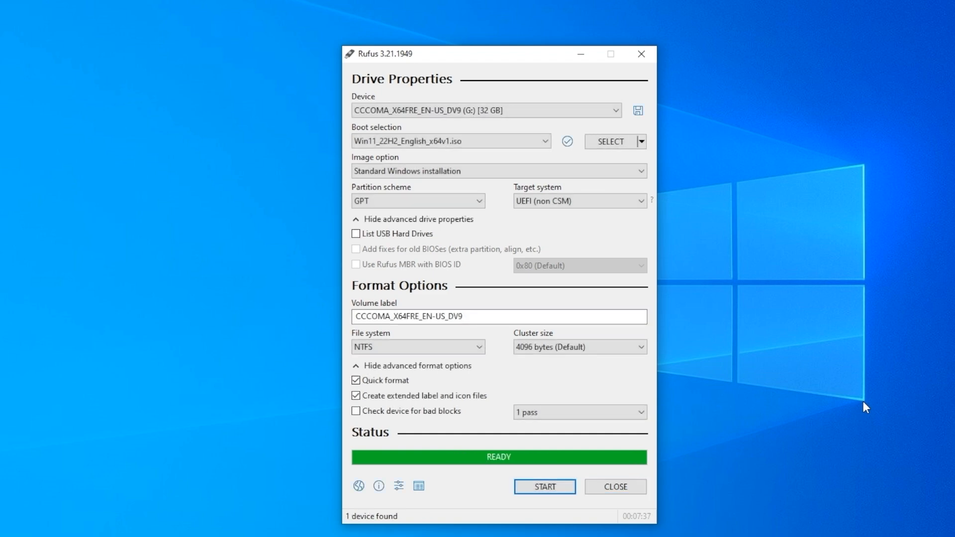
- Close Rufus and check the contents of the CCCOMA_X64FRE_EN-US_DV9 (G:) drive in File Explorer
click(615, 487)
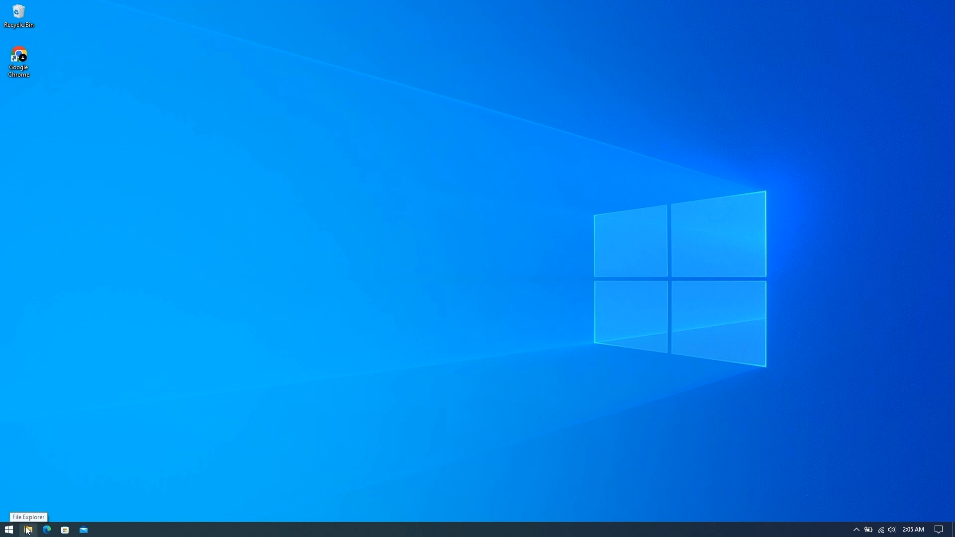
click(28, 530)
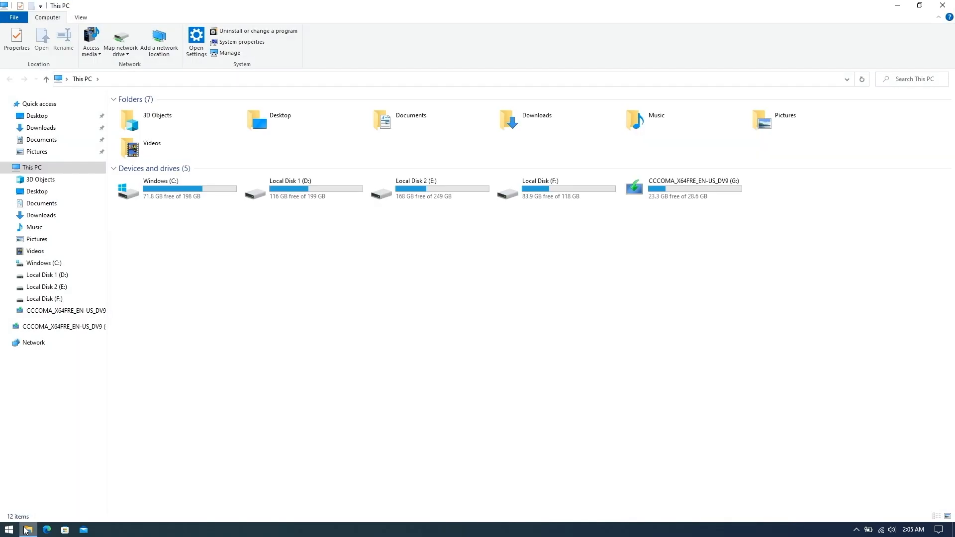
click(58, 312)
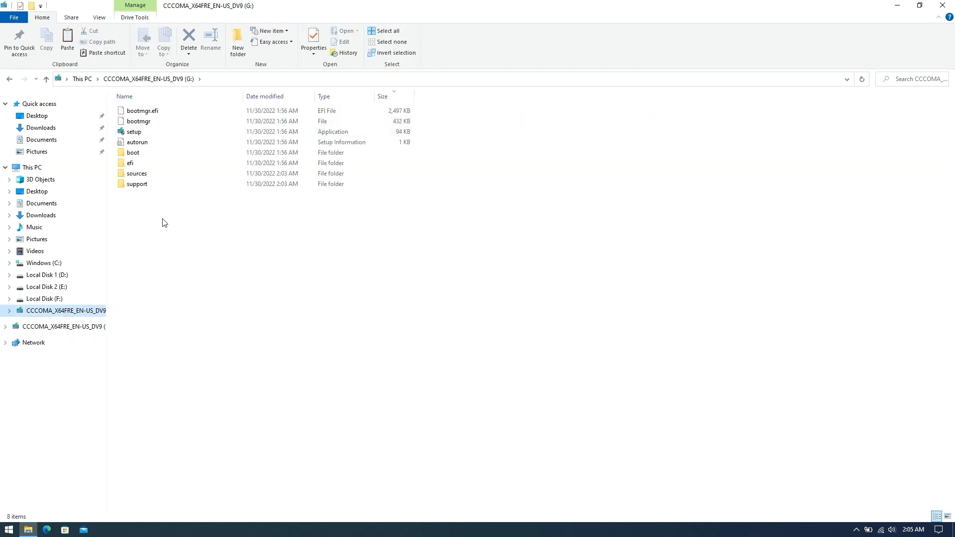
click(942, 5)
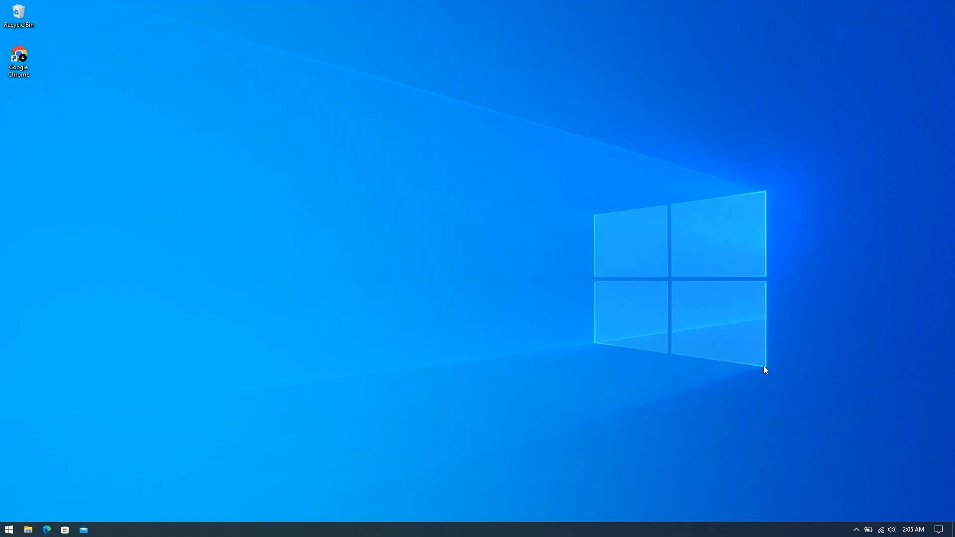
- Restart the computer from Windows
click(9, 529)
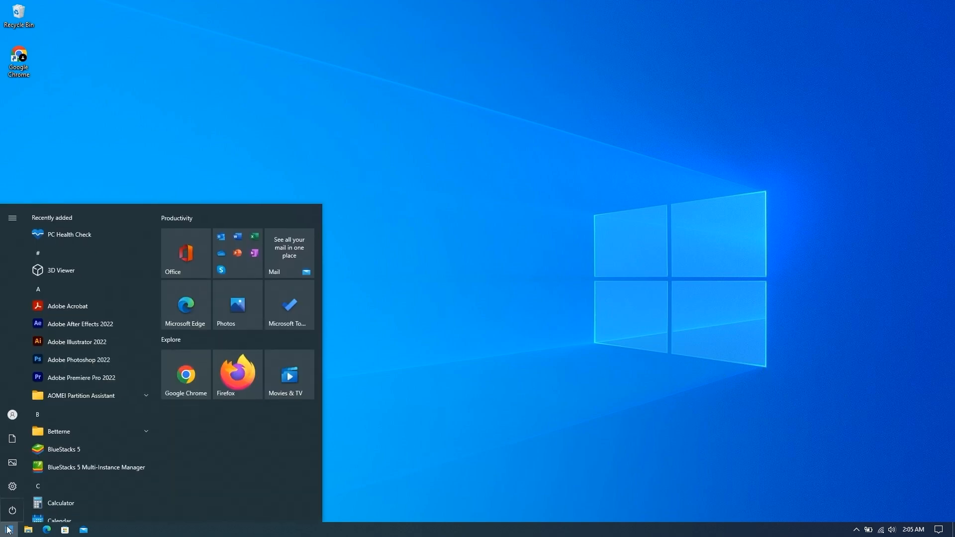
click(12, 510)
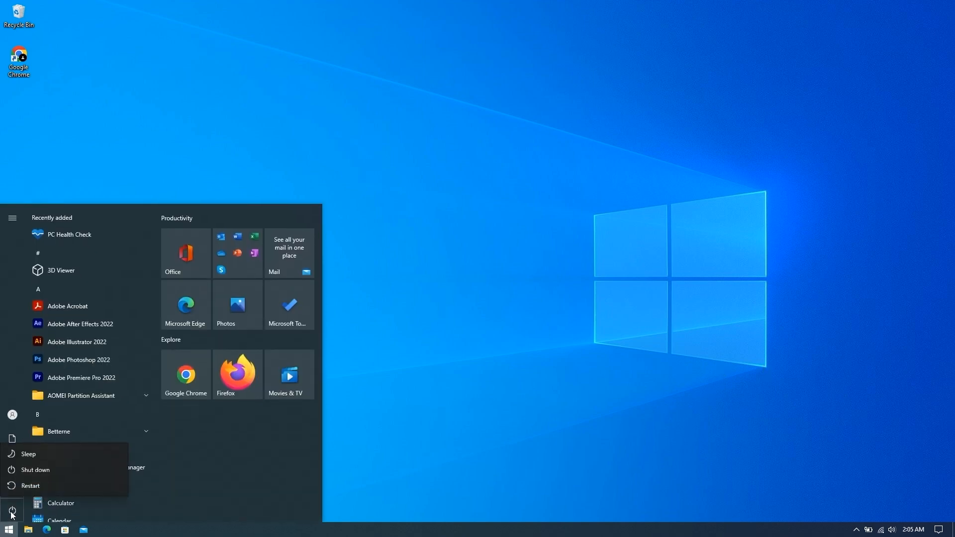
click(33, 484)
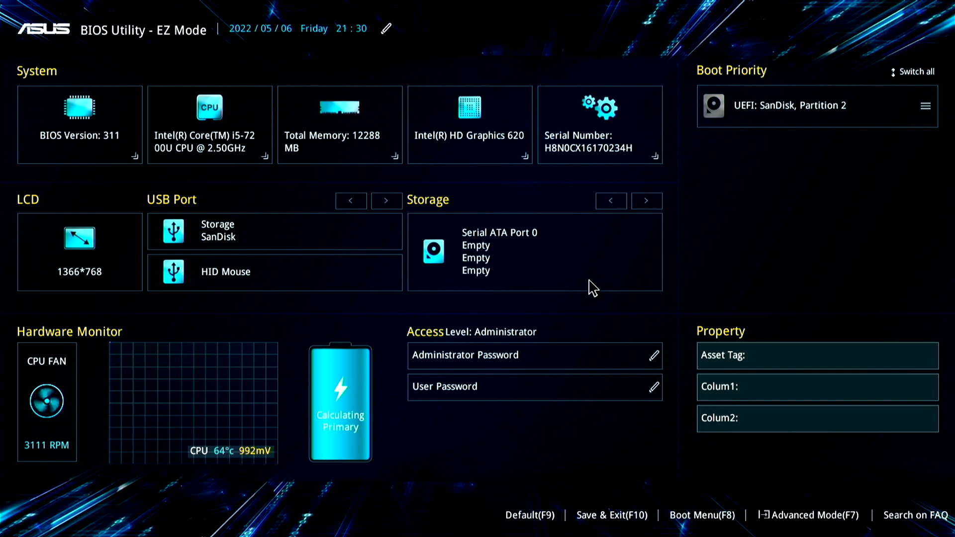
- In the BIOS Advanced Mode, set Boot Option #1 to UEFI: SanDisk, Partition 2, and save the configuration with a reset
click(836, 517)
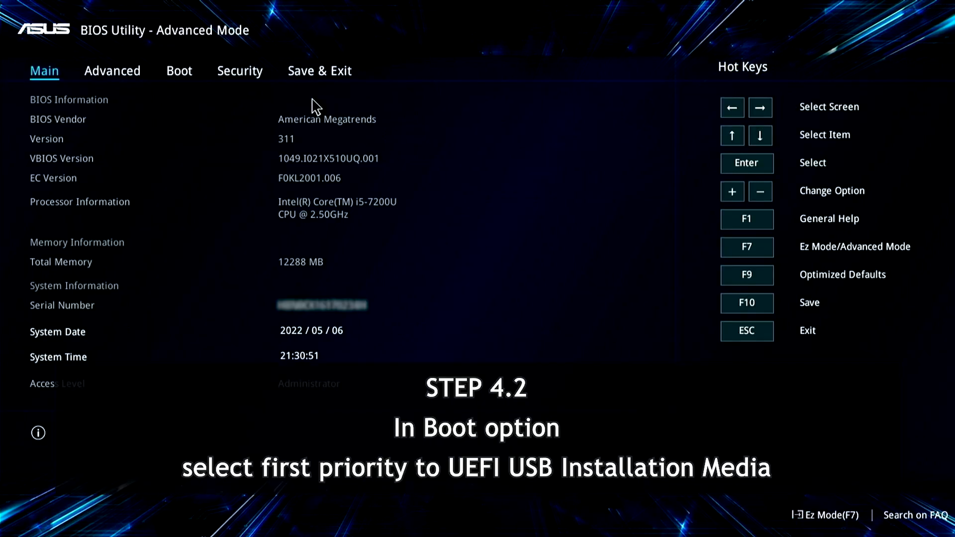
click(177, 82)
click(353, 203)
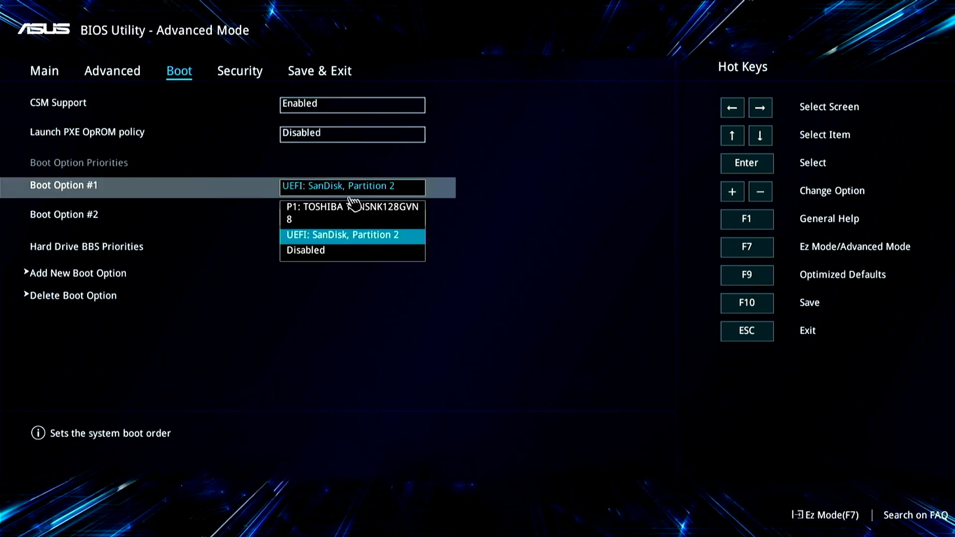
click(374, 241)
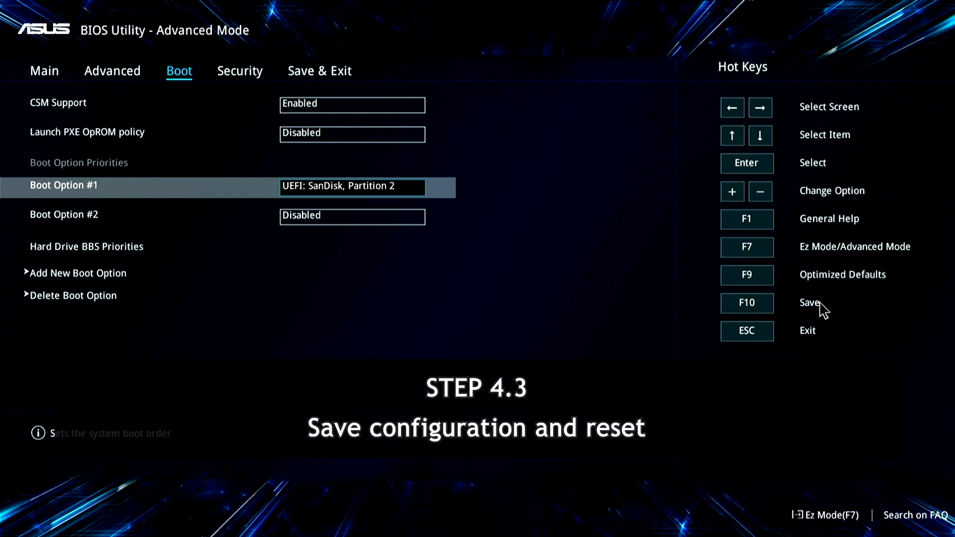
click(731, 307)
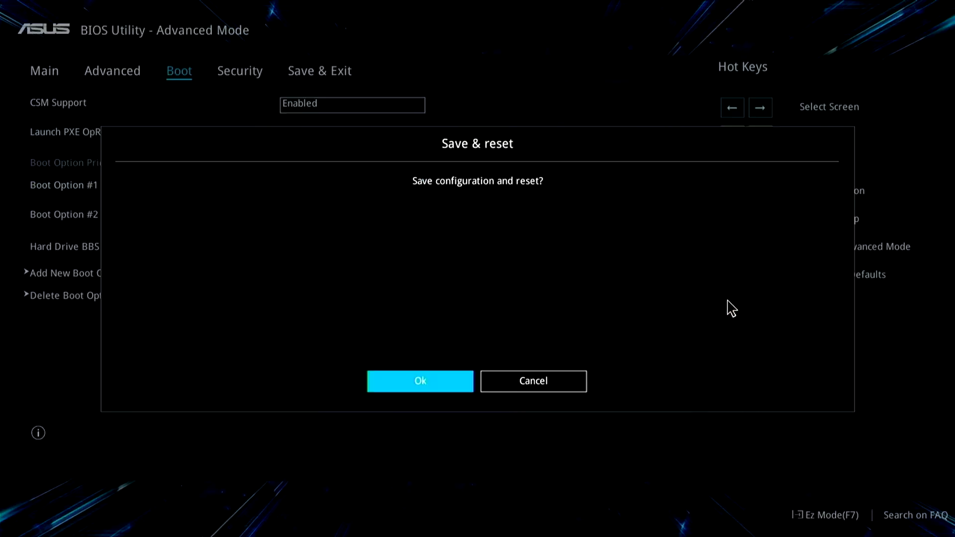
click(435, 384)
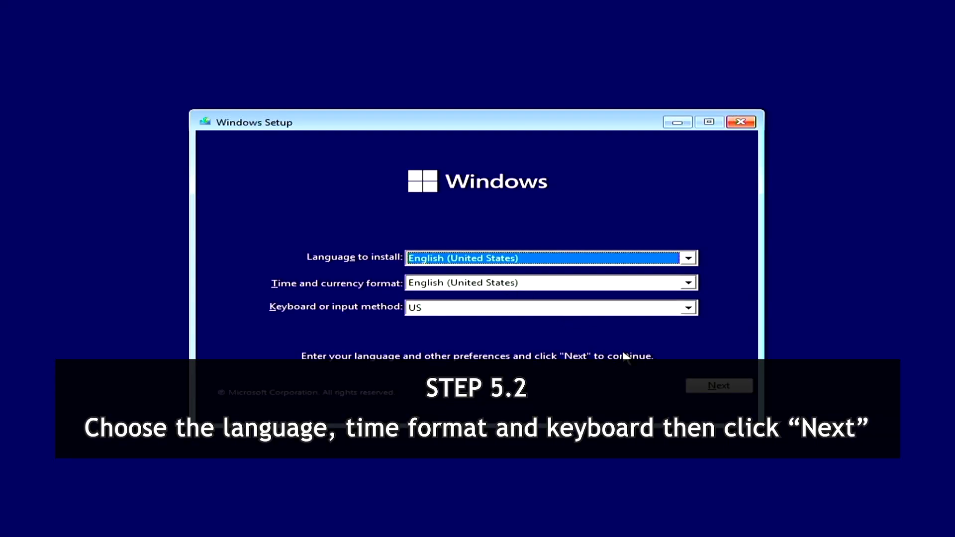
- Start the Windows installation with English (United States) language and format and the US keyboard, without a product key
click(732, 391)
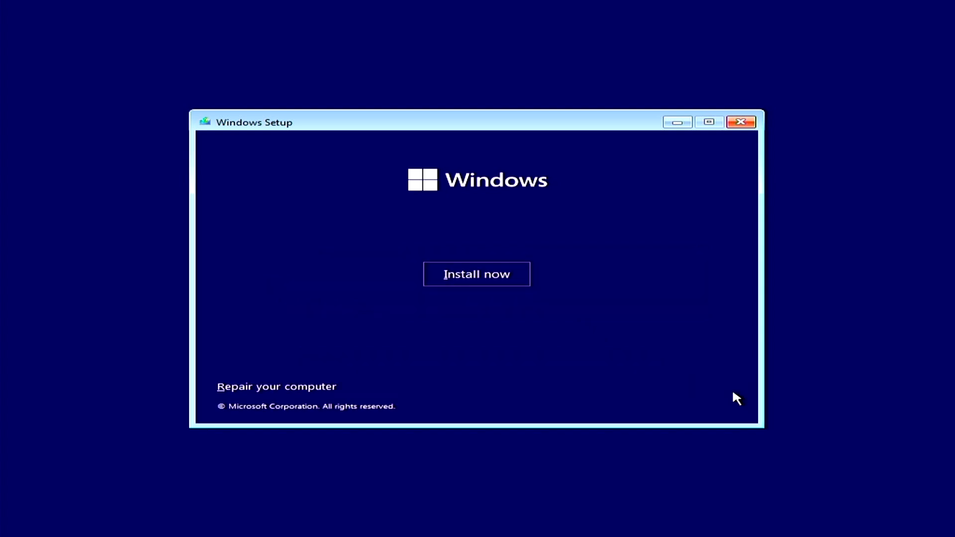
click(509, 275)
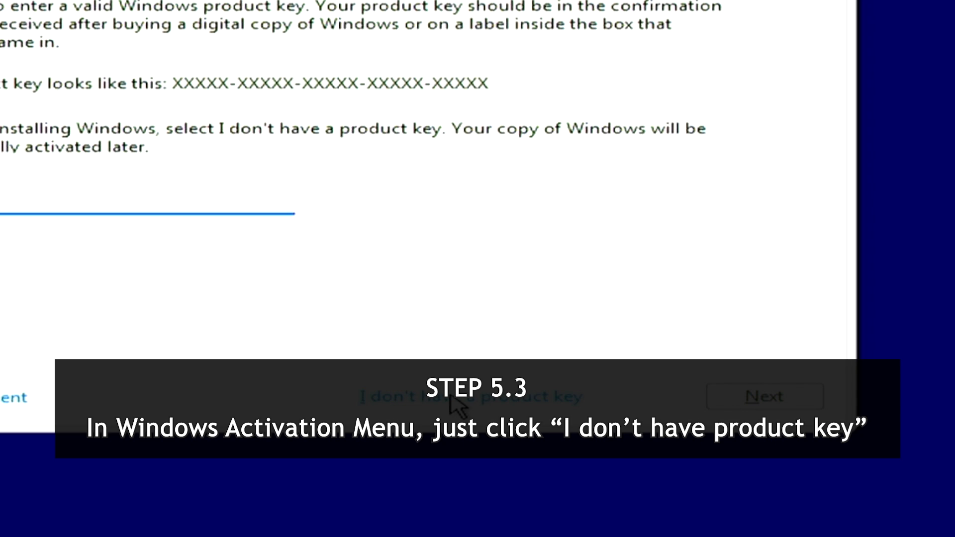
click(452, 398)
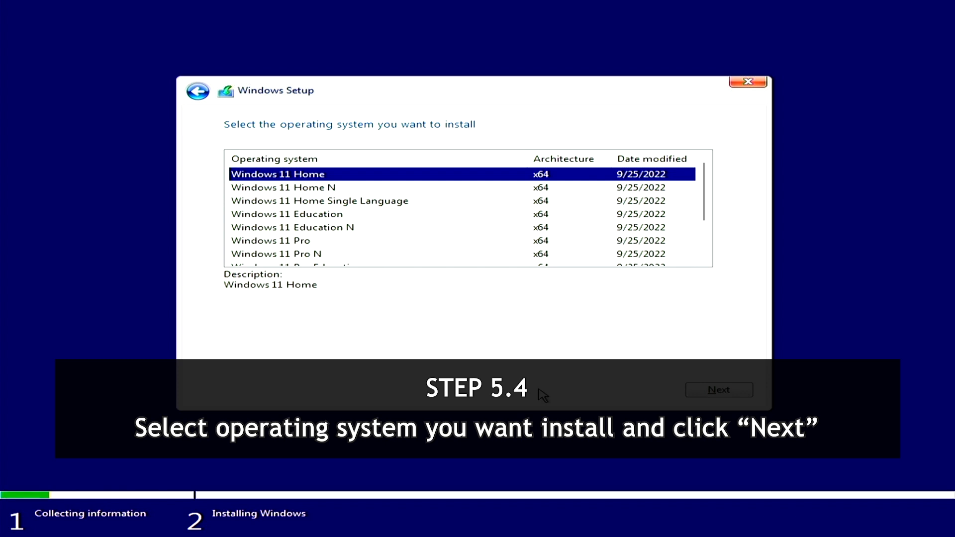
- Choose Windows 11 Pro as the operating system to install and continue to the license terms
key(Down)
key(Down)
key(Down)
key(Down)
key(Down)
key(Down)
key(Down)
key(Down)
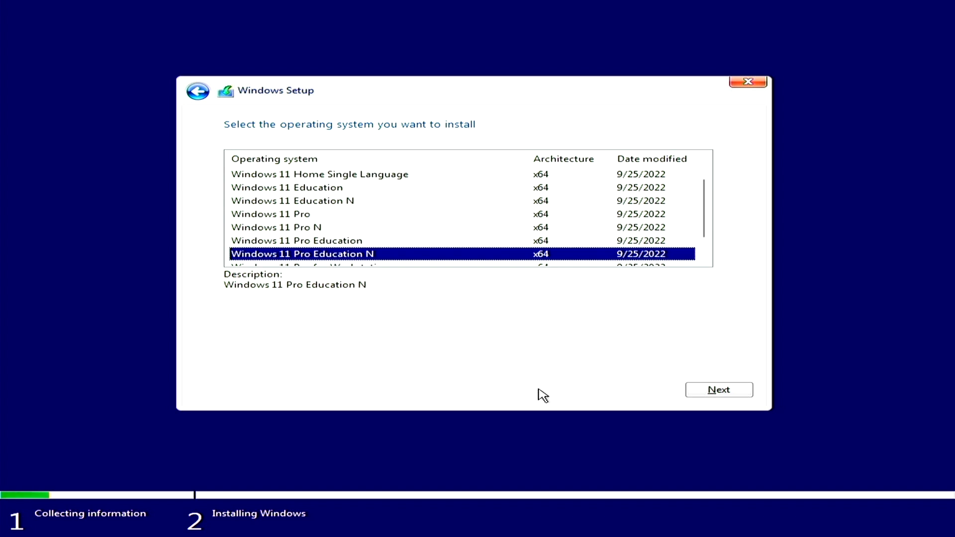
key(Down)
key(Down)
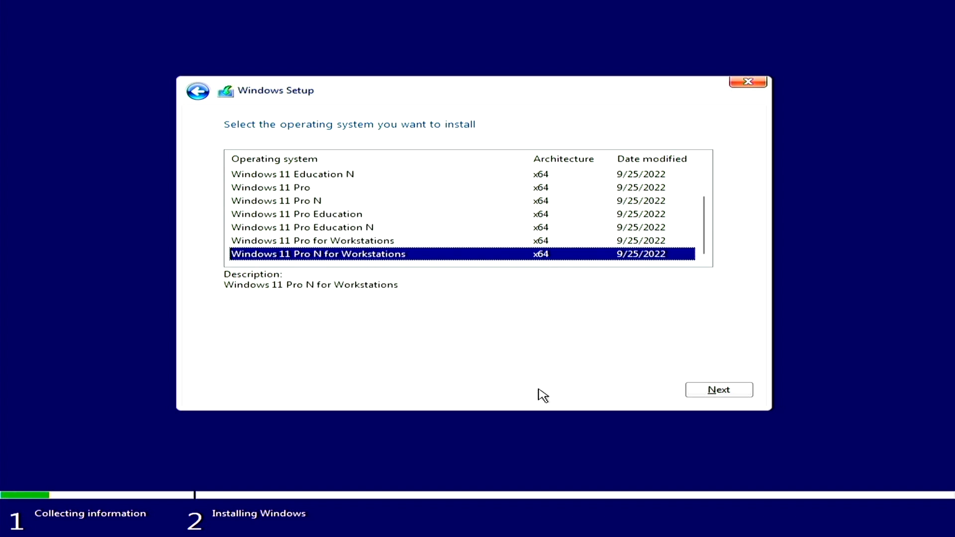
key(Up)
key(Up)
key(Up)
key(Up)
key(Up)
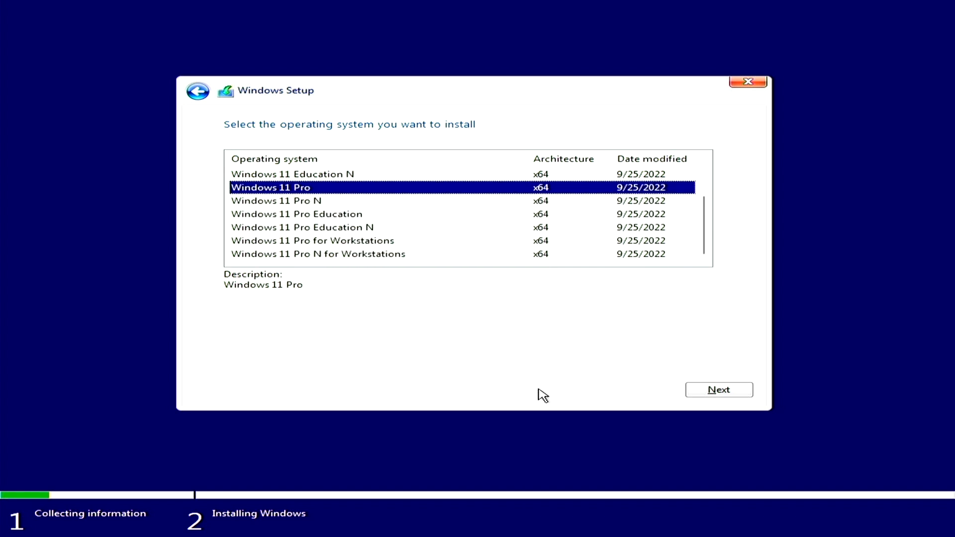
click(702, 387)
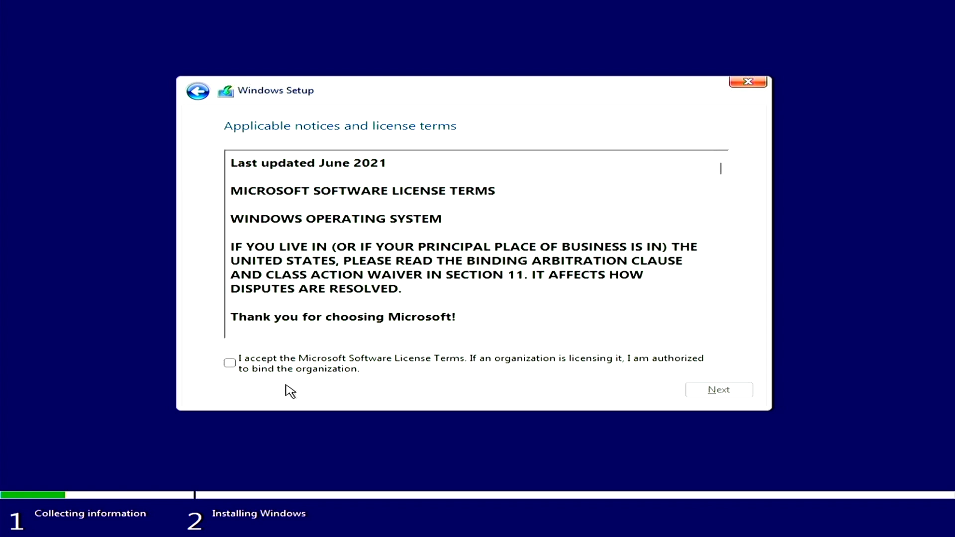
- Read through the Microsoft Software License Terms to the end, accept them and continue to the installation type
scroll(472, 242, down, 7)
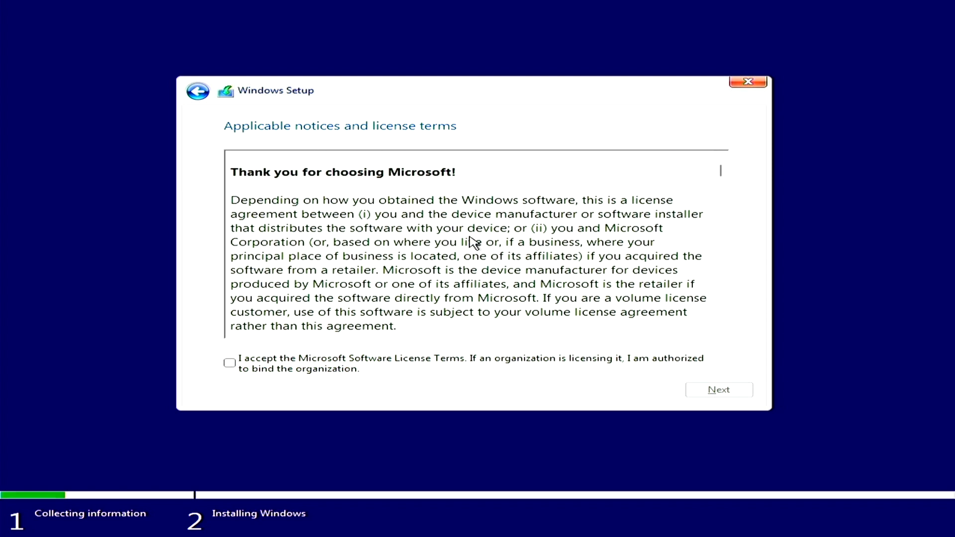
scroll(475, 244, down, 8)
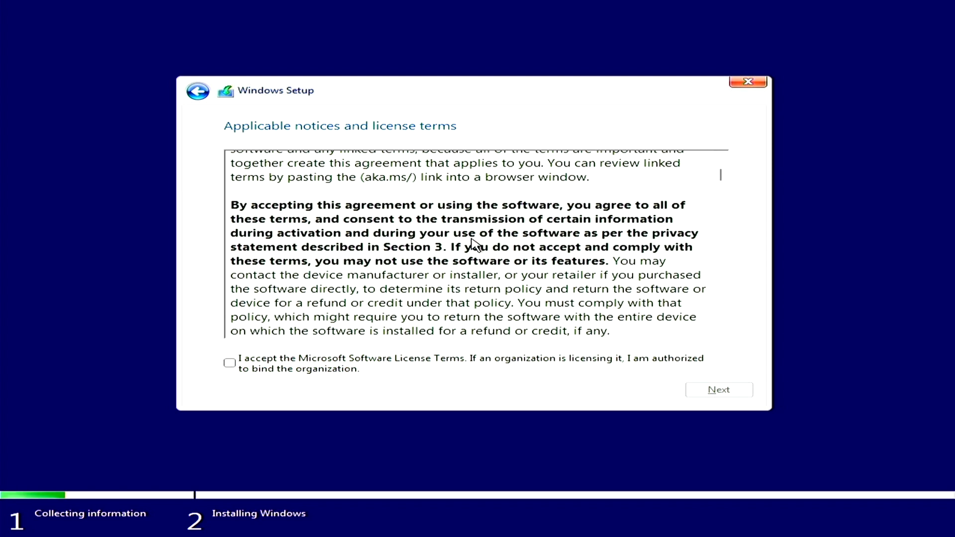
scroll(473, 250, down, 5)
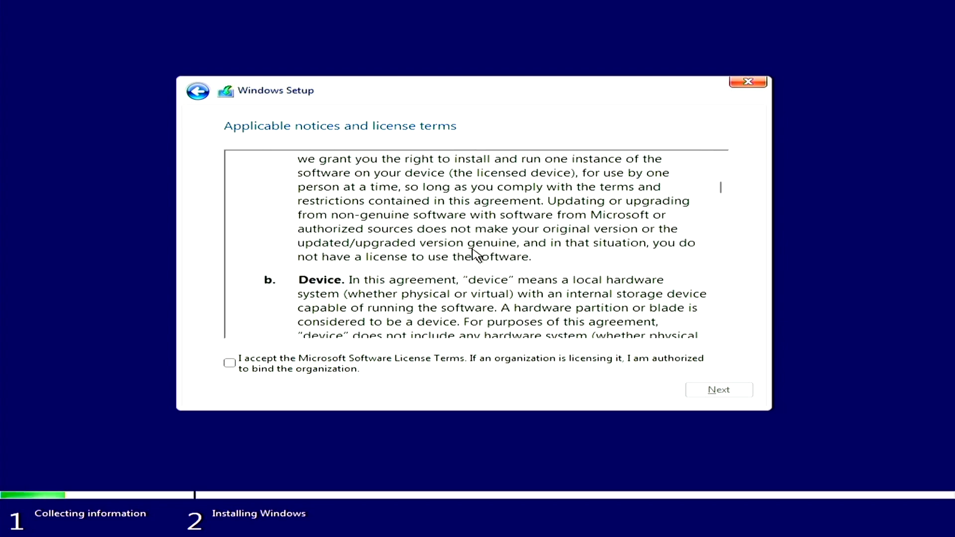
scroll(477, 256, down, 10)
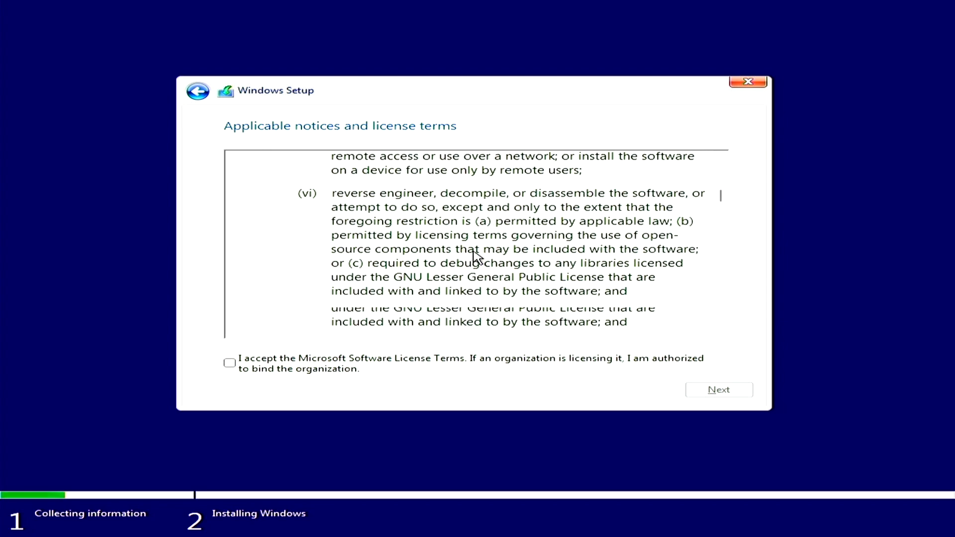
scroll(476, 257, down, 15)
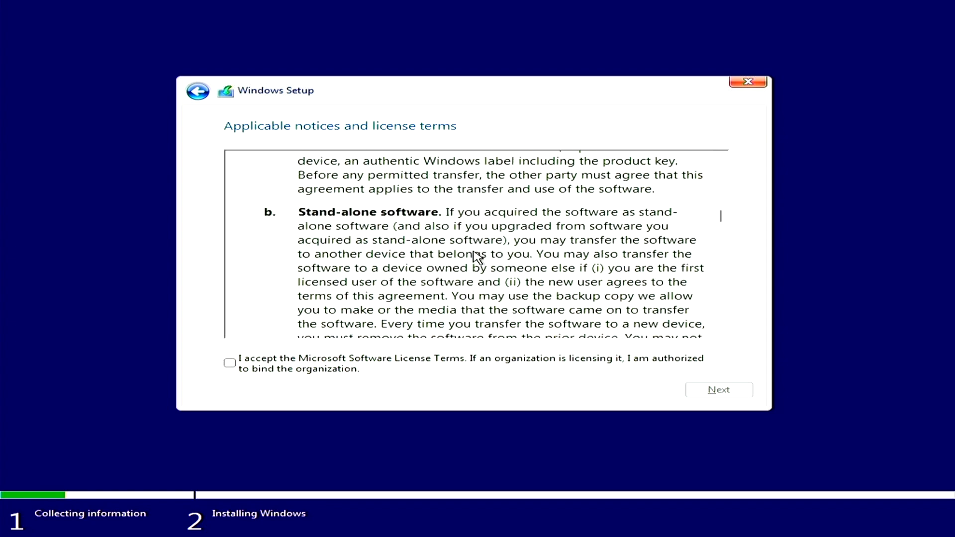
scroll(476, 256, down, 8)
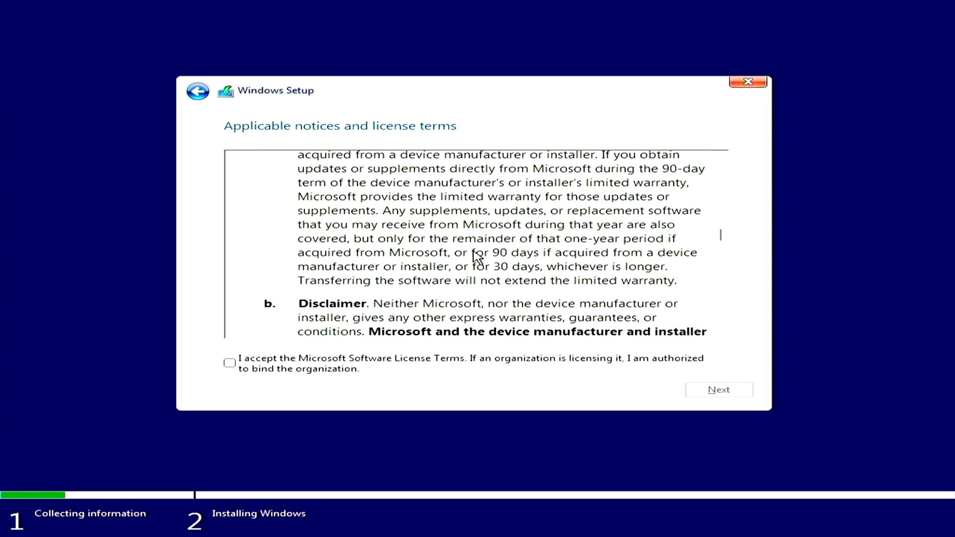
scroll(477, 256, down, 8)
scroll(476, 256, down, 12)
scroll(477, 256, down, 15)
scroll(476, 256, down, 15)
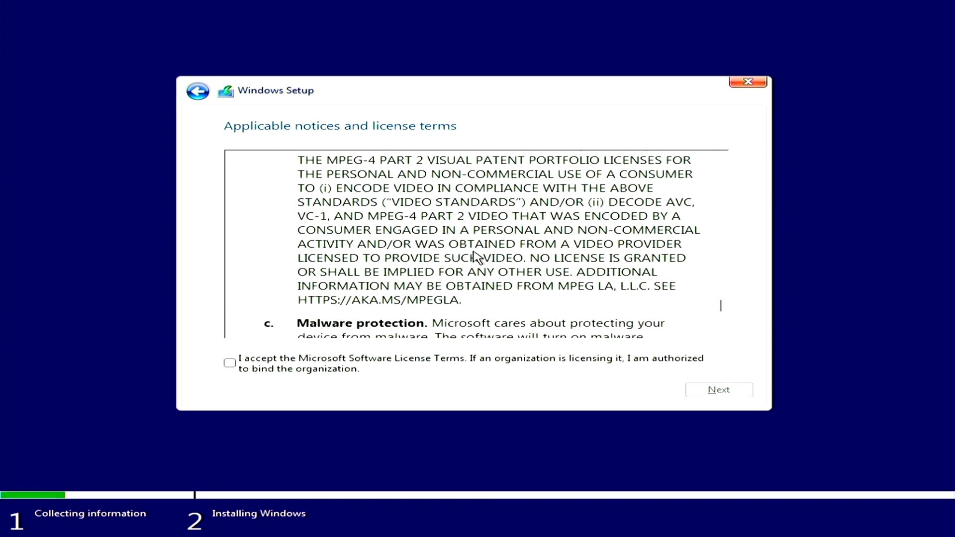
scroll(476, 256, down, 20)
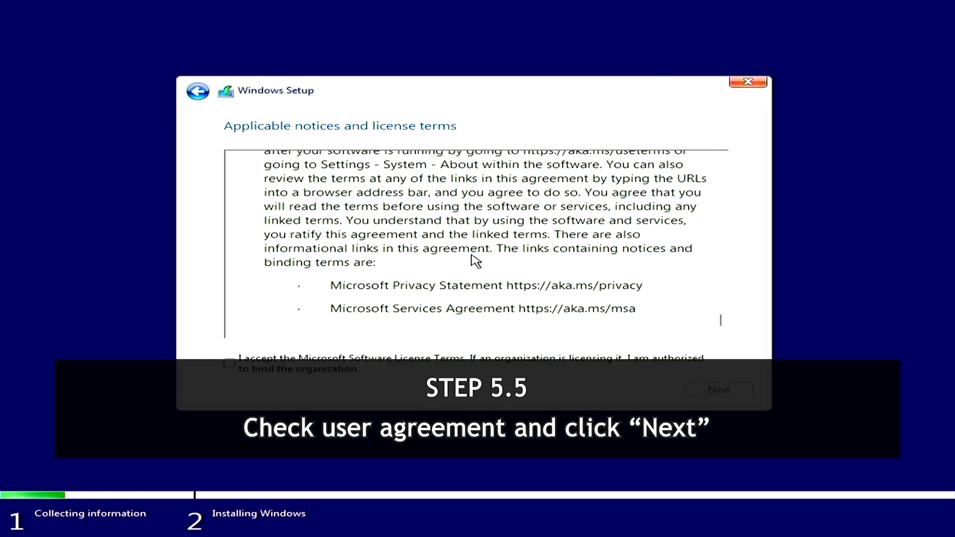
click(231, 363)
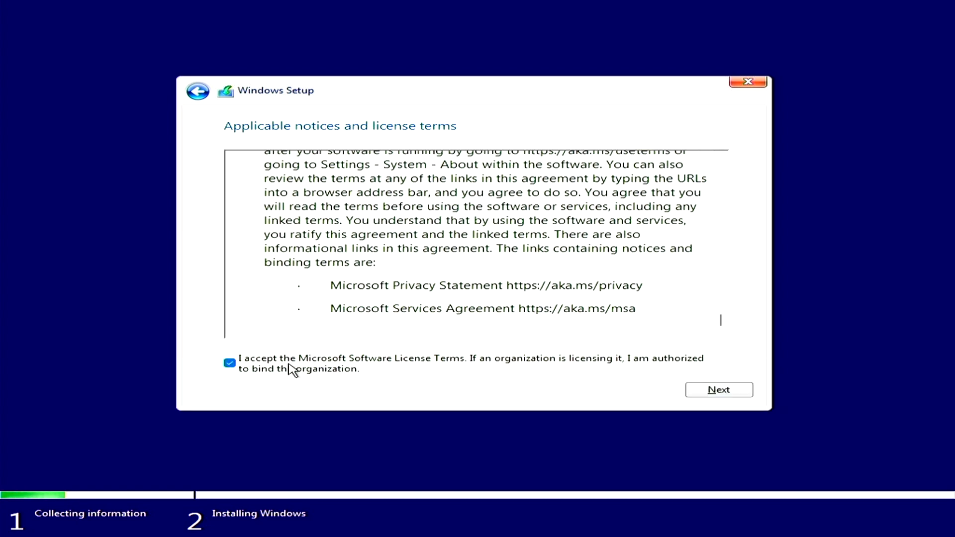
click(741, 390)
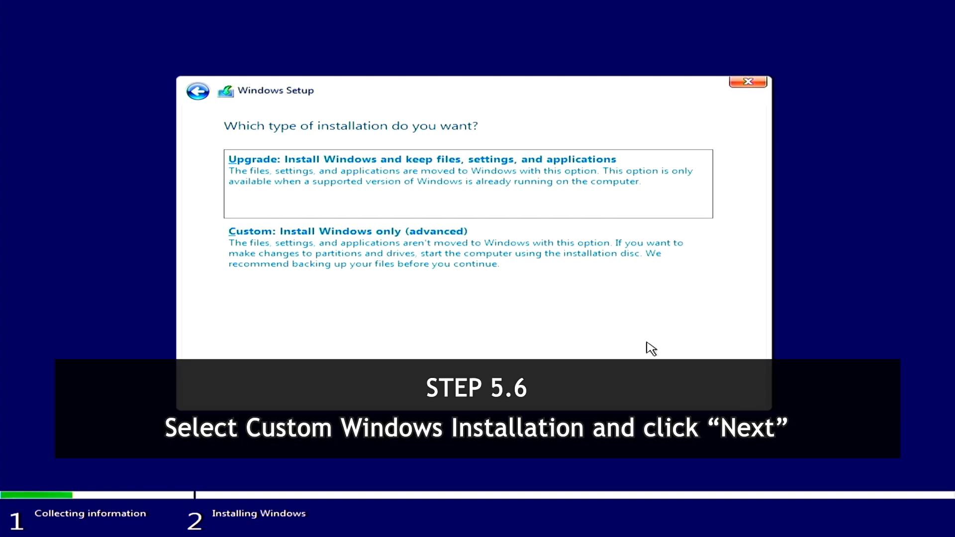
- Choose the custom Windows-only installation, refresh the drive list and start installing on Drive 0 Unallocated Space
click(360, 259)
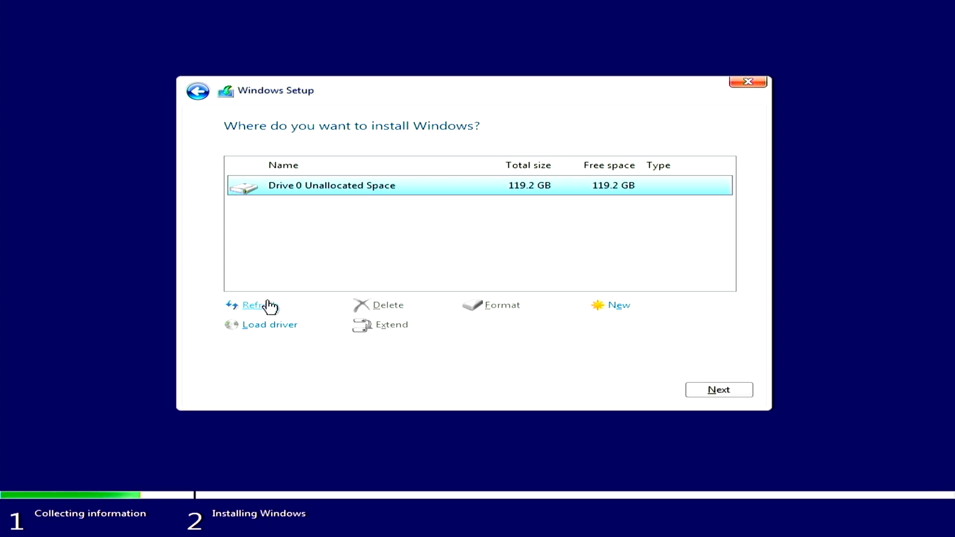
click(269, 305)
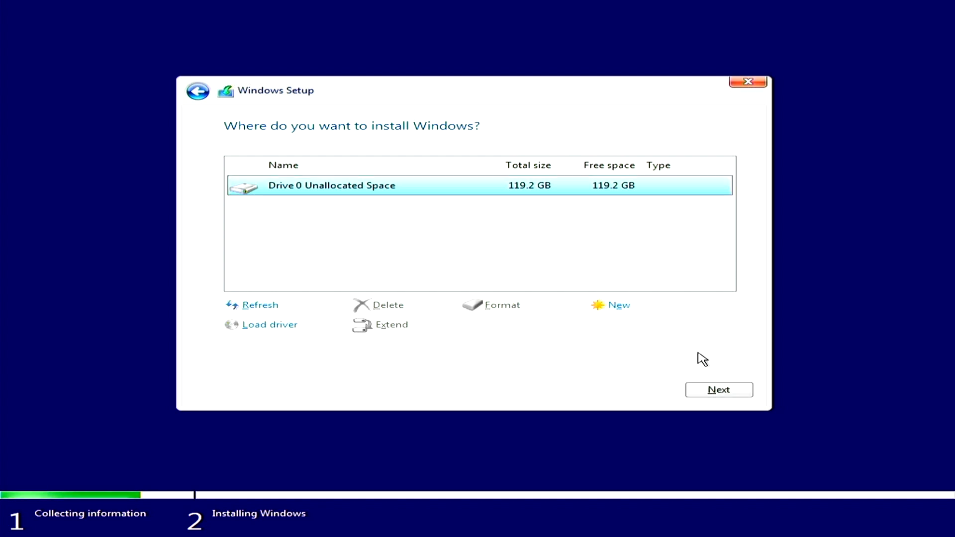
click(724, 388)
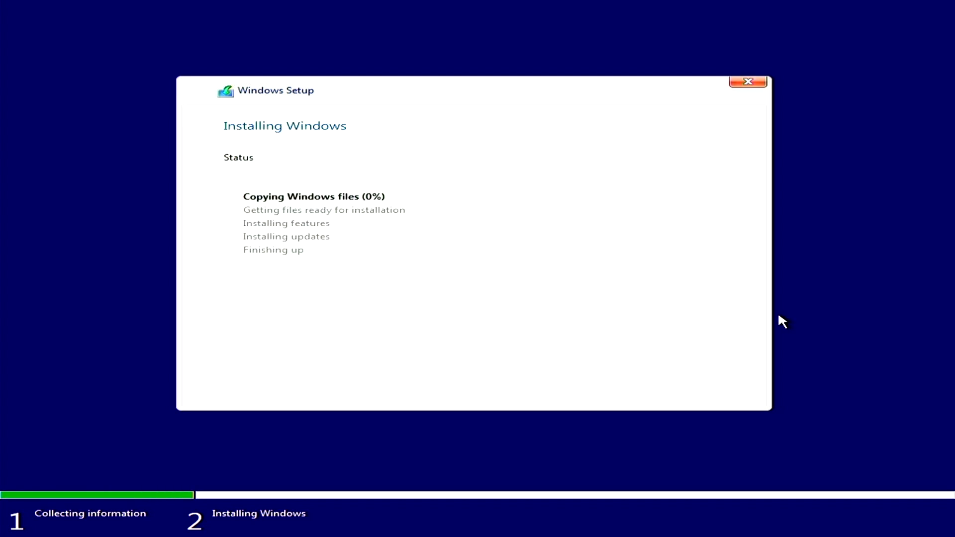